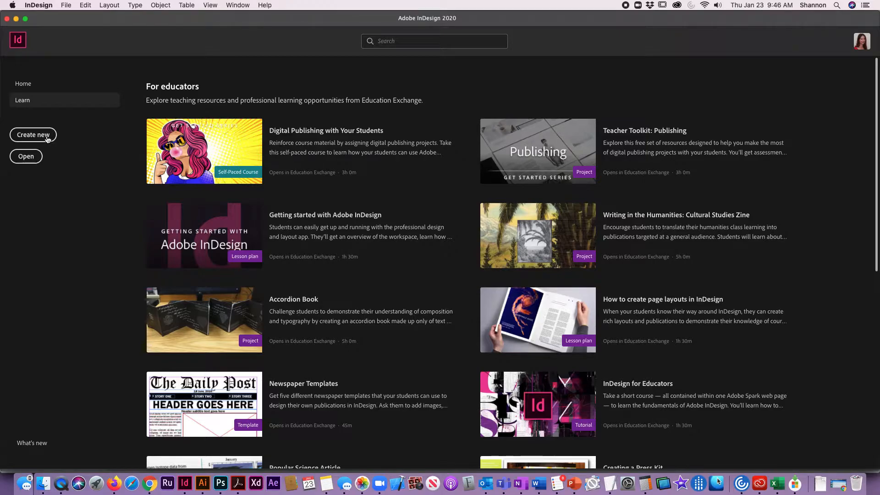
Create a new 8.5 x 11 in portrait document with 4 facing pages.
{"action": "left_click", "coordinate": [45, 138]}
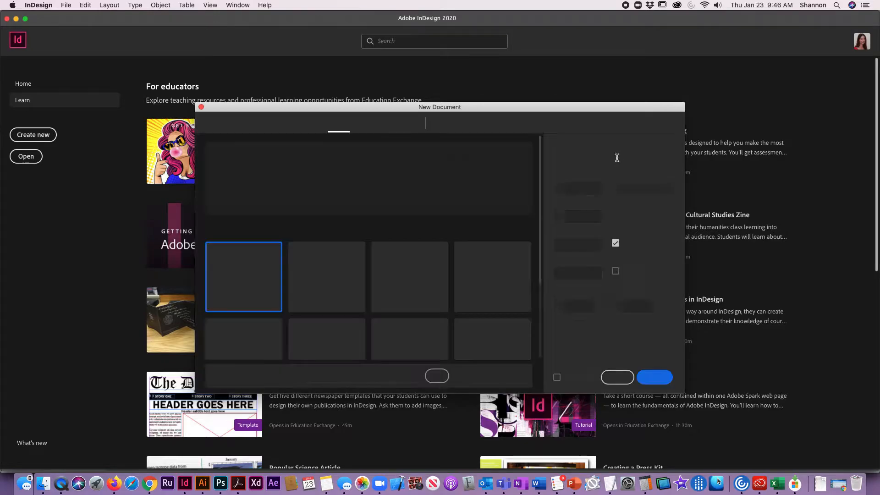
{"action": "left_click", "coordinate": [570, 245]}
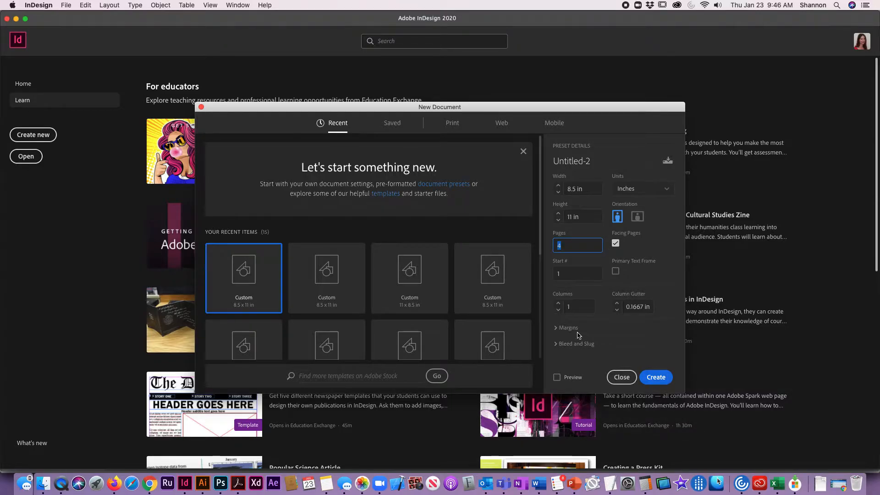
{"action": "left_click", "coordinate": [557, 343]}
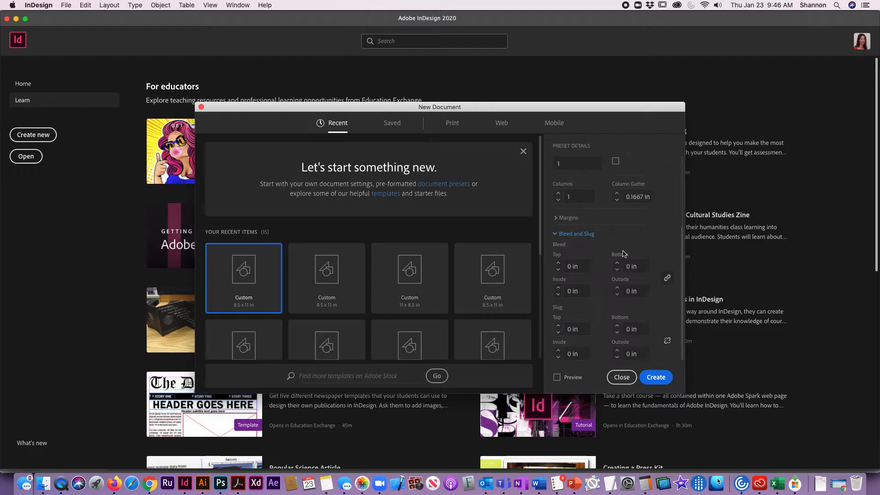
{"action": "left_click", "coordinate": [651, 378]}
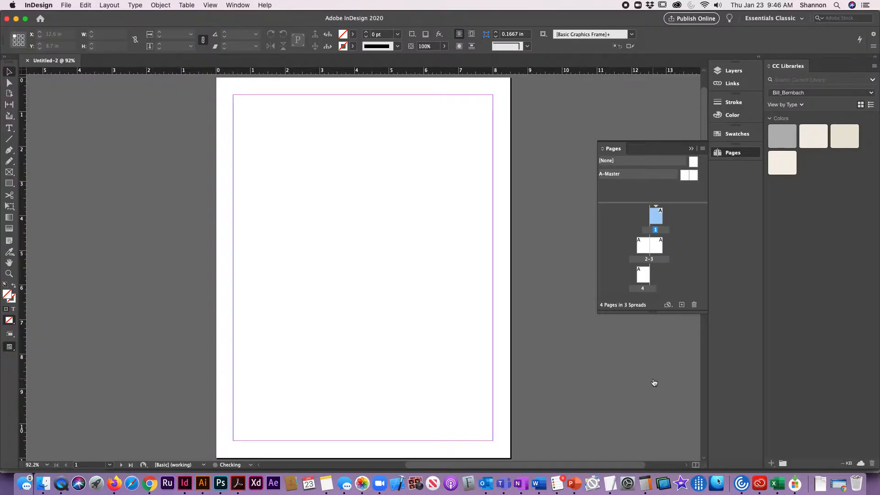
Collapse the page overview and choose the Essentials Classic workspace.
{"action": "left_click", "coordinate": [690, 150]}
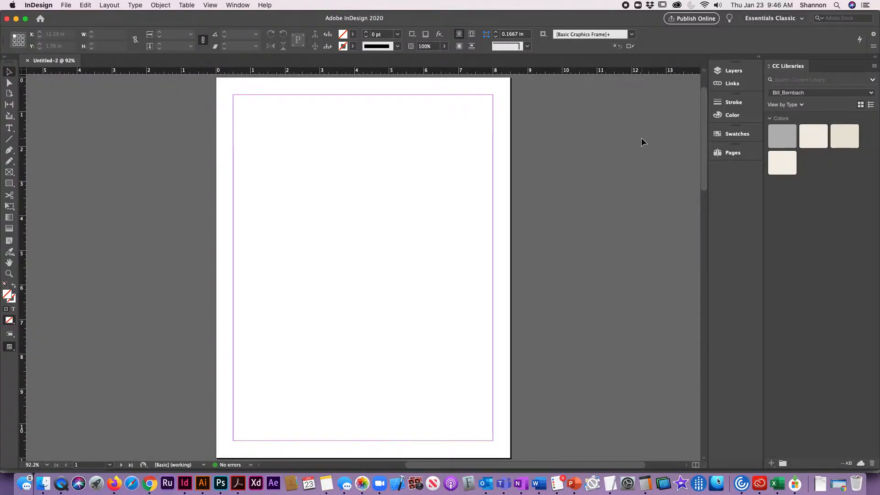
{"action": "left_click", "coordinate": [772, 20]}
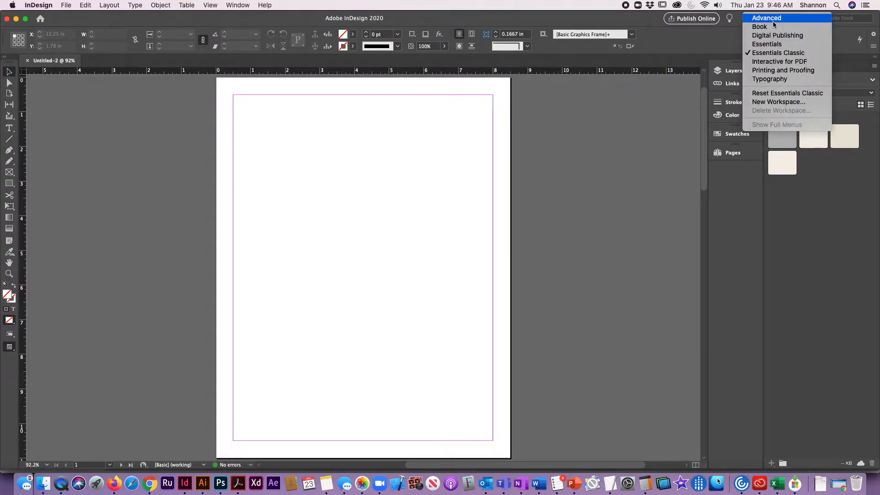
{"action": "left_click", "coordinate": [777, 54]}
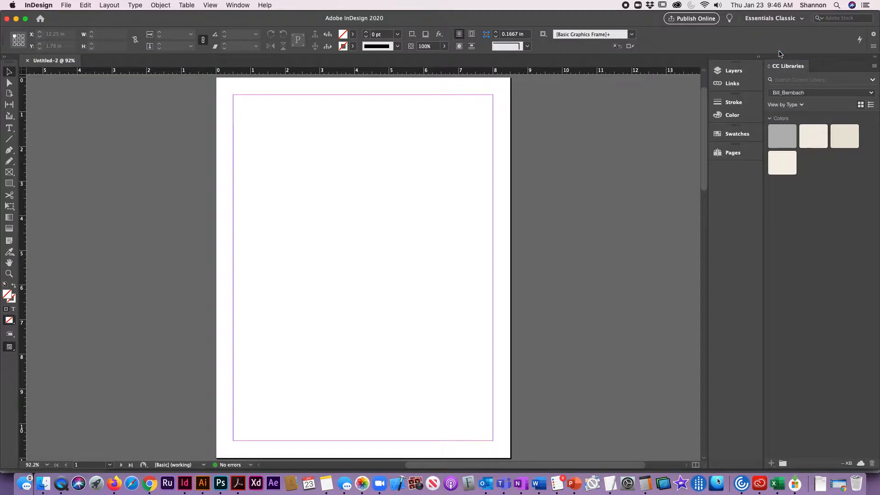
Detach the Pages panel to float beside the document page and shift its divider slightly toward the master pages.
{"action": "left_click", "coordinate": [728, 155]}
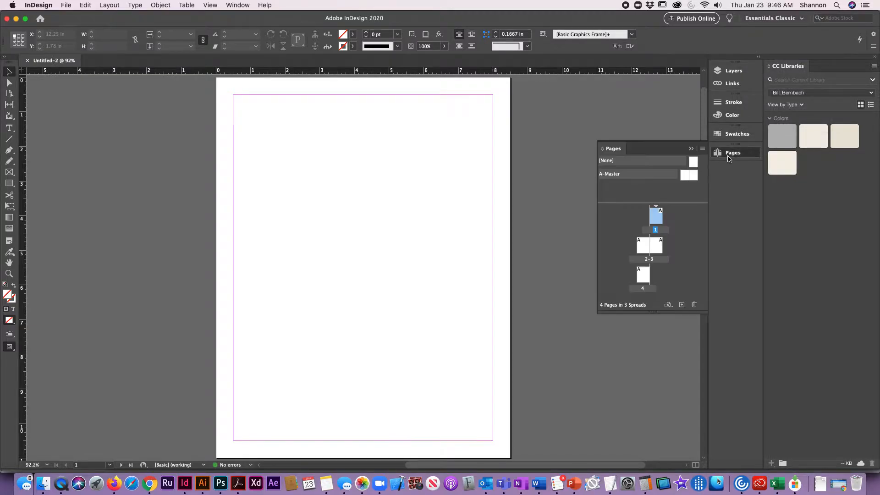
{"action": "left_click_drag", "start_coordinate": [616, 151], "coordinate": [64, 103]}
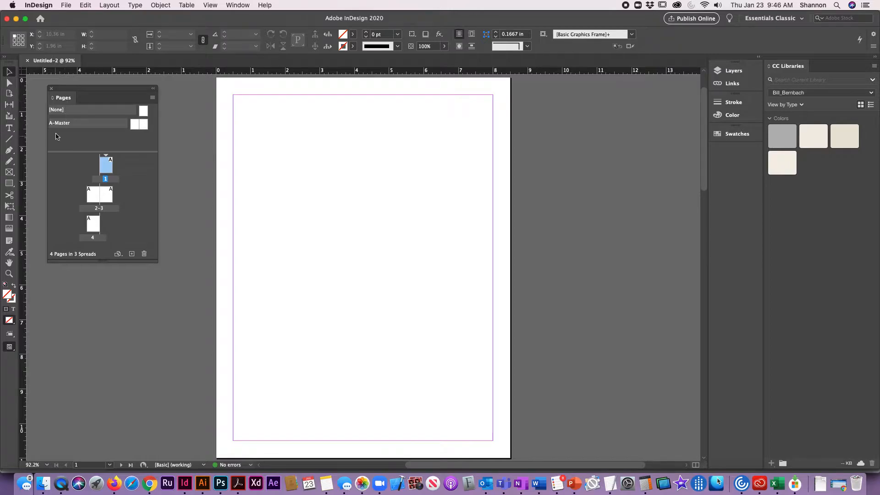
{"action": "mouse_move", "coordinate": [107, 153]}
{"action": "left_mouse_down"}
{"action": "mouse_move", "coordinate": [106, 117]}
{"action": "mouse_move", "coordinate": [105, 149]}
{"action": "left_mouse_up"}
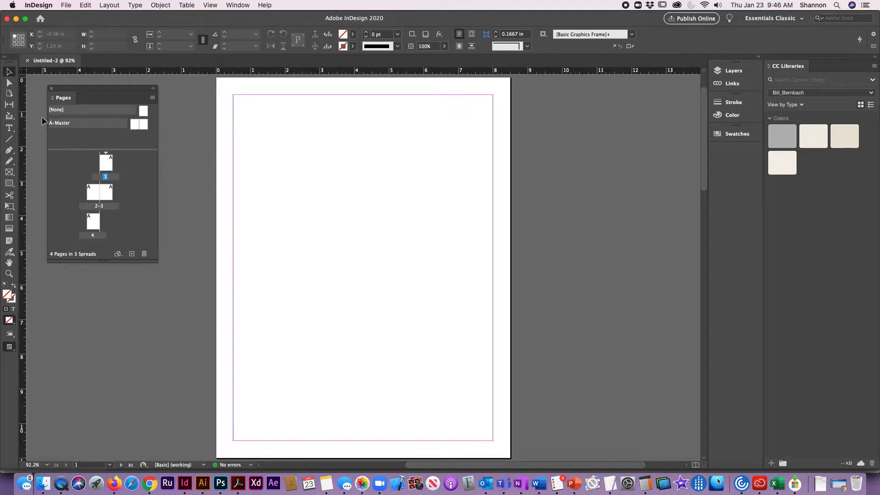
Examine how the Pages panel separates the master pages from document pages 1 to 4.
{"action": "left_click", "coordinate": [79, 109]}
{"action": "left_click", "coordinate": [67, 126]}
{"action": "left_click_drag", "start_coordinate": [108, 165], "coordinate": [105, 192]}
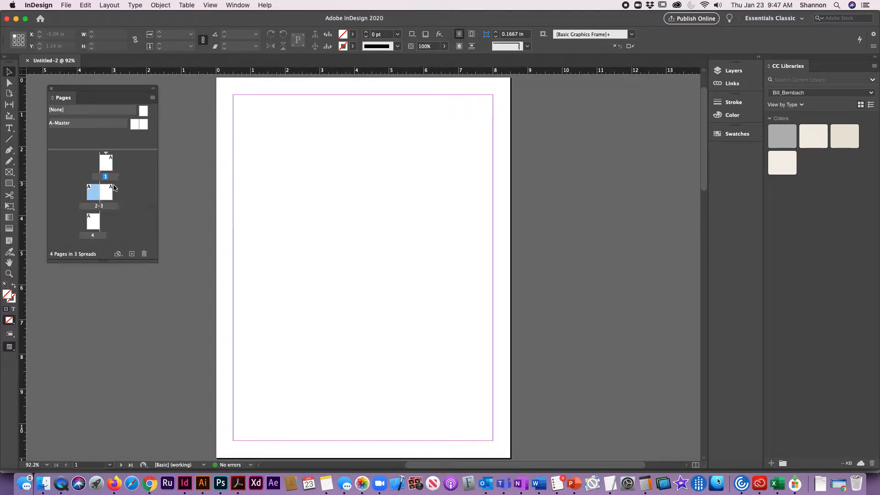
{"action": "left_click", "coordinate": [110, 191]}
{"action": "left_click", "coordinate": [91, 221]}
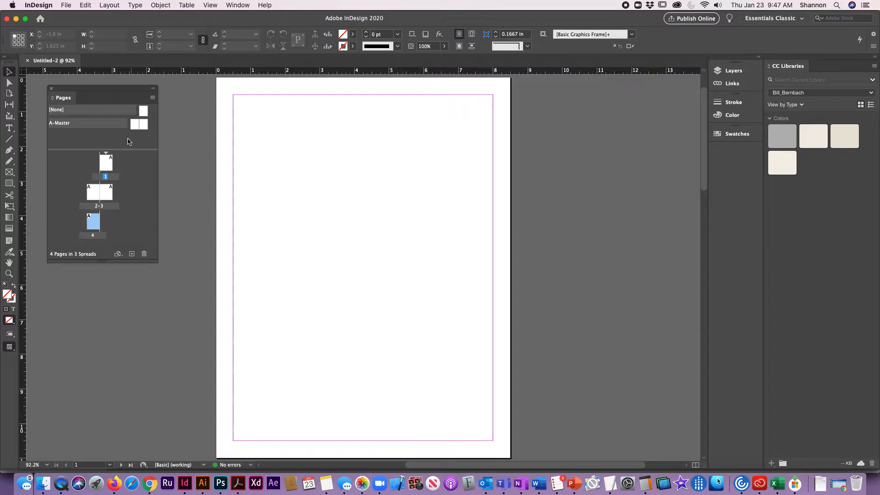
{"action": "left_click", "coordinate": [97, 196]}
{"action": "left_click", "coordinate": [100, 194]}
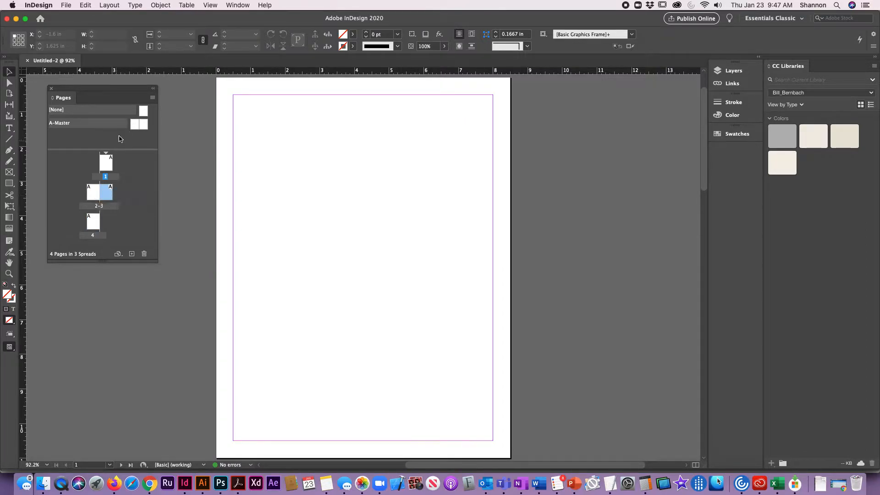
Compare the left and right A-Master pages with the right-hand and left-hand document pages they apply to.
{"action": "left_click", "coordinate": [134, 125]}
{"action": "left_click", "coordinate": [104, 162]}
{"action": "left_click", "coordinate": [106, 193]}
{"action": "left_click", "coordinate": [145, 124]}
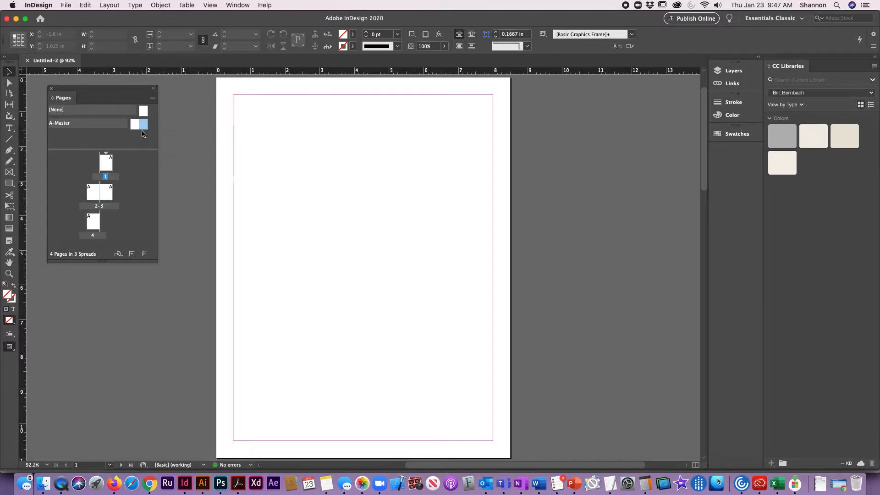
{"action": "left_click", "coordinate": [105, 163]}
{"action": "left_click", "coordinate": [106, 193]}
{"action": "left_click", "coordinate": [132, 127]}
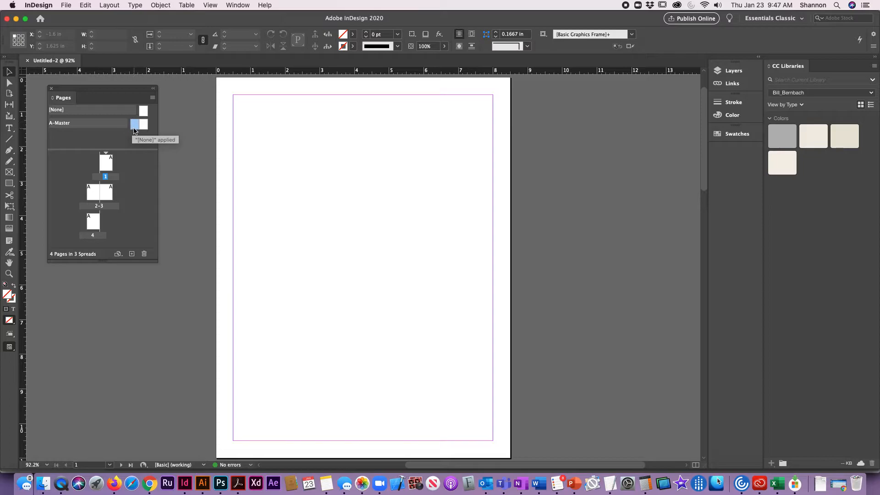
{"action": "left_click_drag", "start_coordinate": [131, 133], "coordinate": [93, 229]}
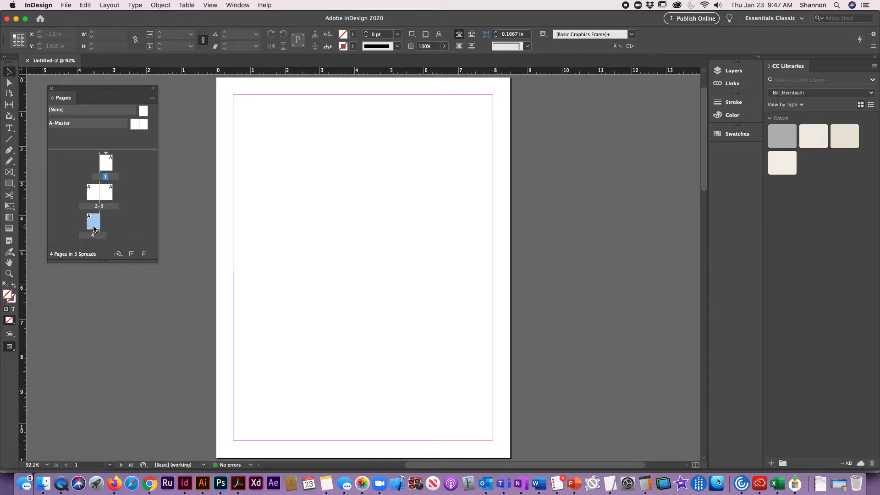
Open the A-Master spread for editing and dock the floating Pages panel back among the collapsed panels.
{"action": "double_click", "coordinate": [133, 124]}
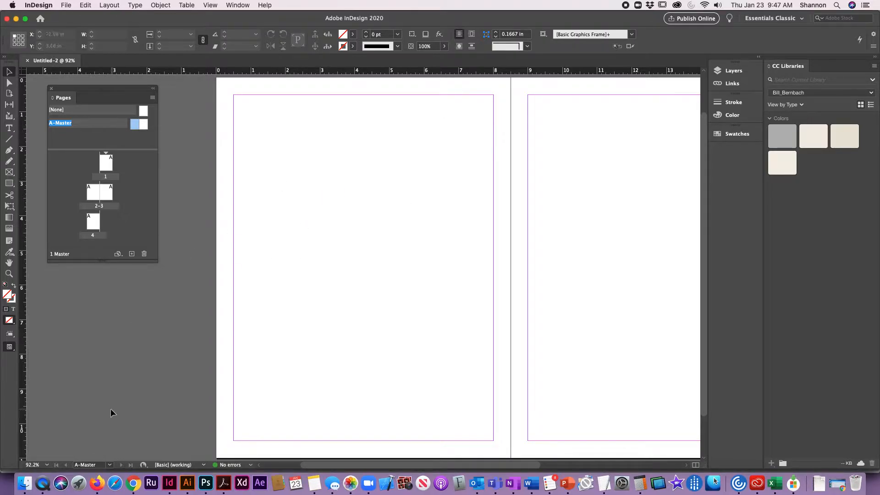
{"action": "left_click", "coordinate": [481, 166]}
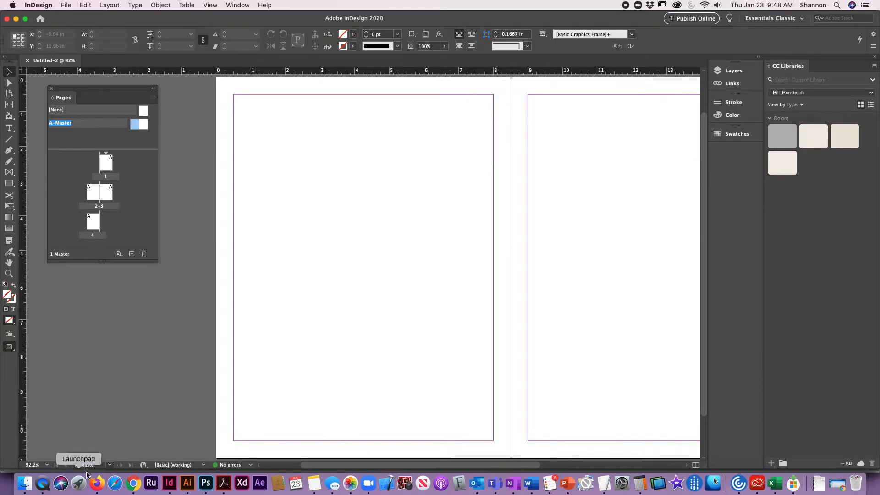
{"action": "left_click", "coordinate": [110, 465]}
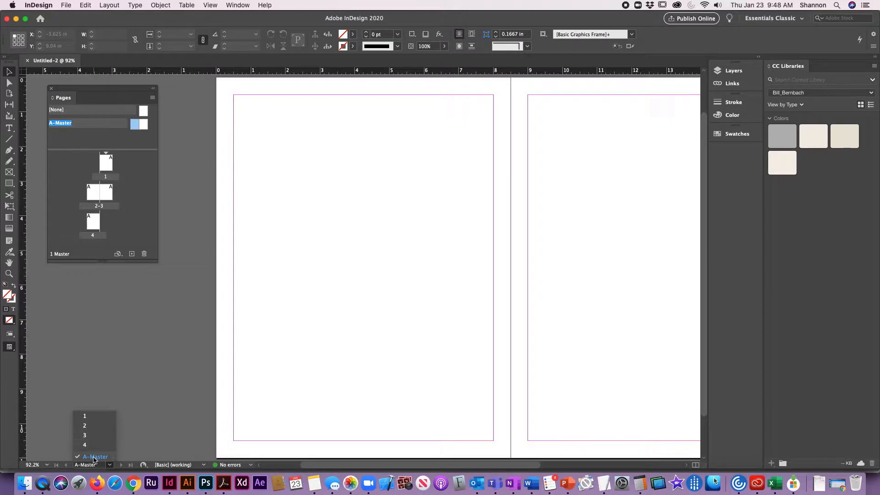
{"action": "left_click", "coordinate": [94, 456]}
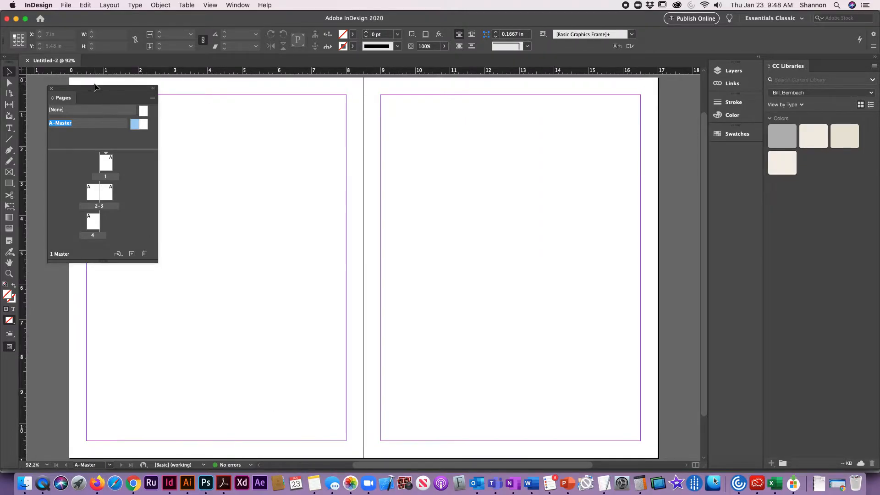
{"action": "left_click_drag", "start_coordinate": [87, 86], "coordinate": [732, 145]}
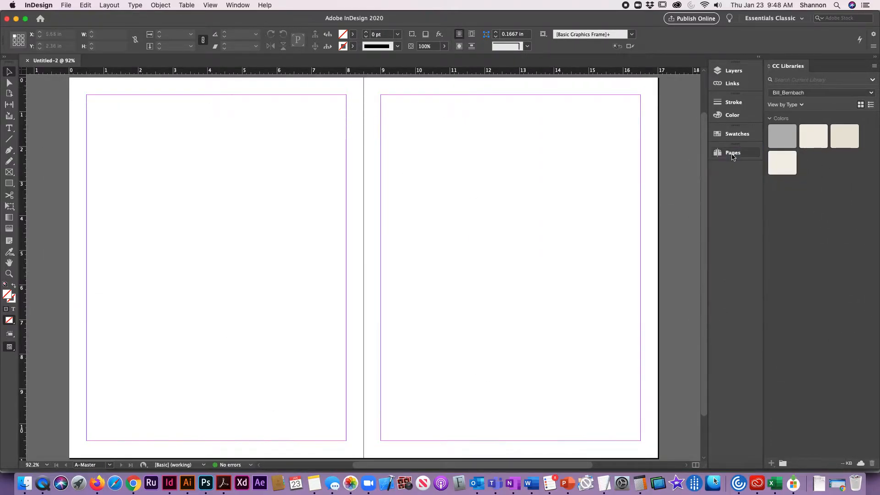
{"action": "left_click", "coordinate": [11, 185]}
{"action": "left_click_drag", "start_coordinate": [154, 165], "coordinate": [284, 416]}
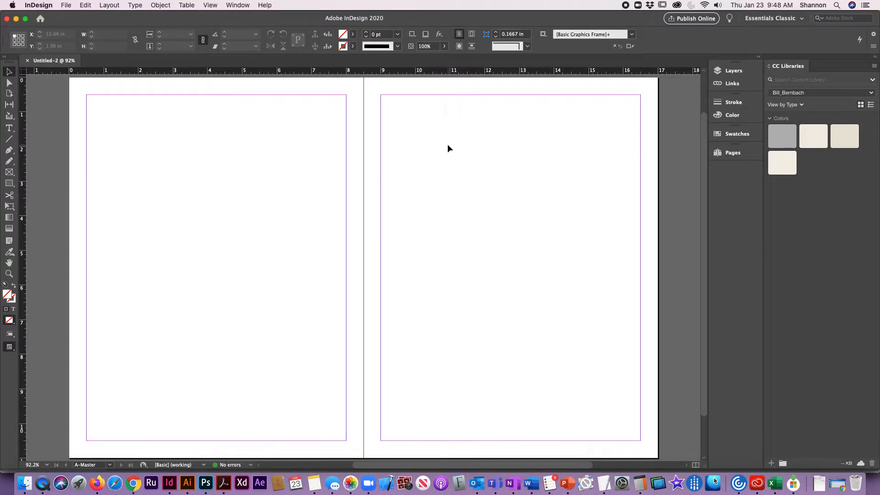
{"action": "left_click_drag", "start_coordinate": [448, 146], "coordinate": [612, 410]}
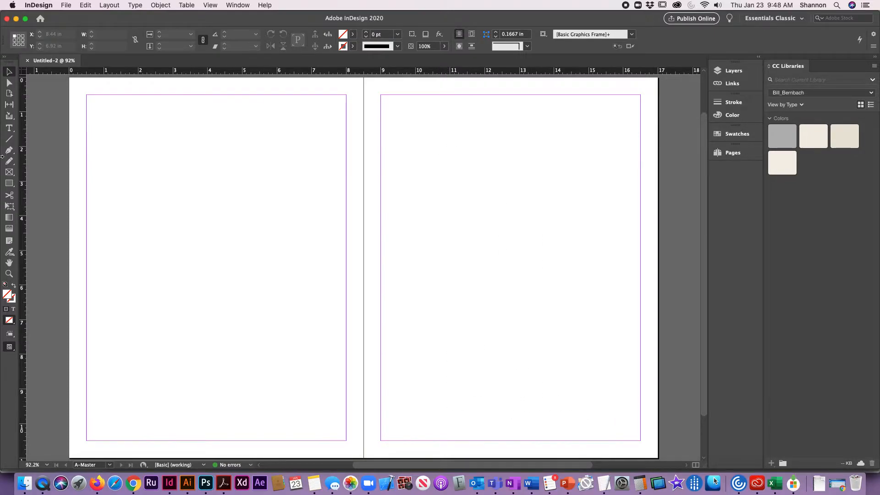
Draw a rectangle about 5.3 x 8.42 in on A-Master's left page and one about 4.9 x 8.82 in on its right page.
{"action": "left_click", "coordinate": [9, 183]}
{"action": "left_click_drag", "start_coordinate": [112, 118], "coordinate": [296, 409]}
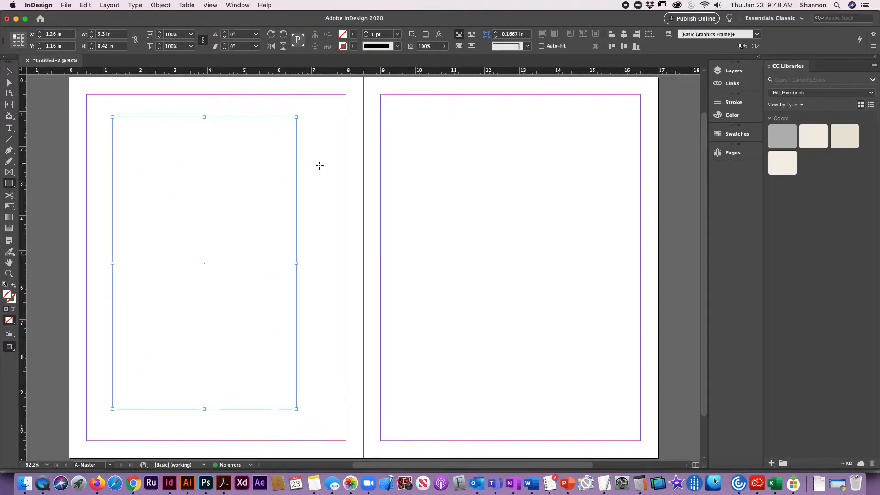
{"action": "left_click_drag", "start_coordinate": [437, 115], "coordinate": [607, 420]}
Fill the rectangle on A-Master's left page with the cyan swatch C=100 M=0 Y=0 K=0.
{"action": "left_click", "coordinate": [8, 71]}
{"action": "left_click", "coordinate": [196, 108]}
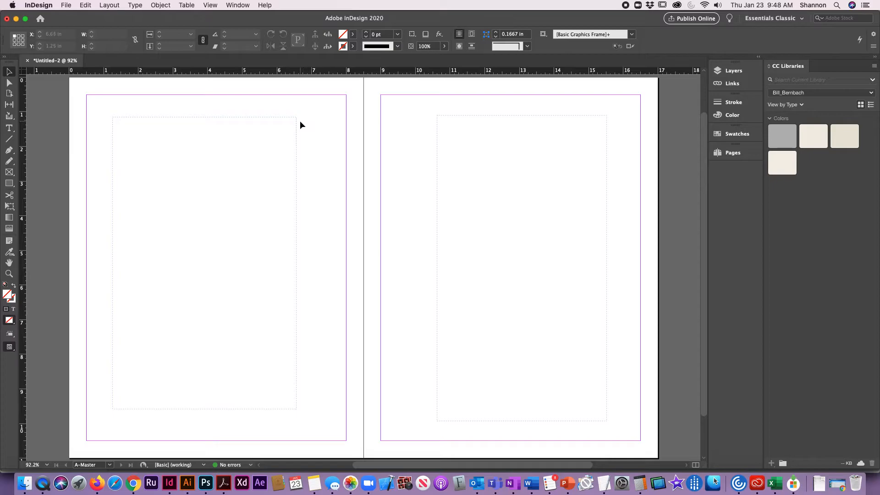
{"action": "left_click_drag", "start_coordinate": [233, 112], "coordinate": [243, 125]}
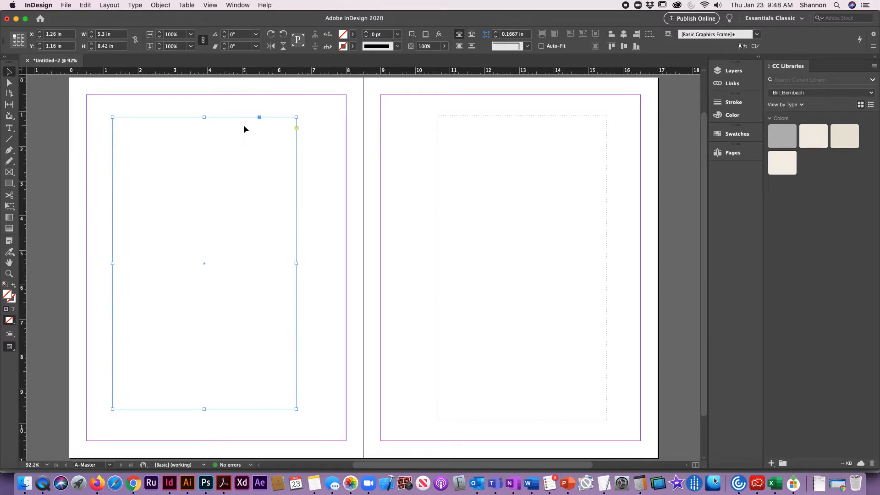
{"action": "left_click", "coordinate": [742, 134]}
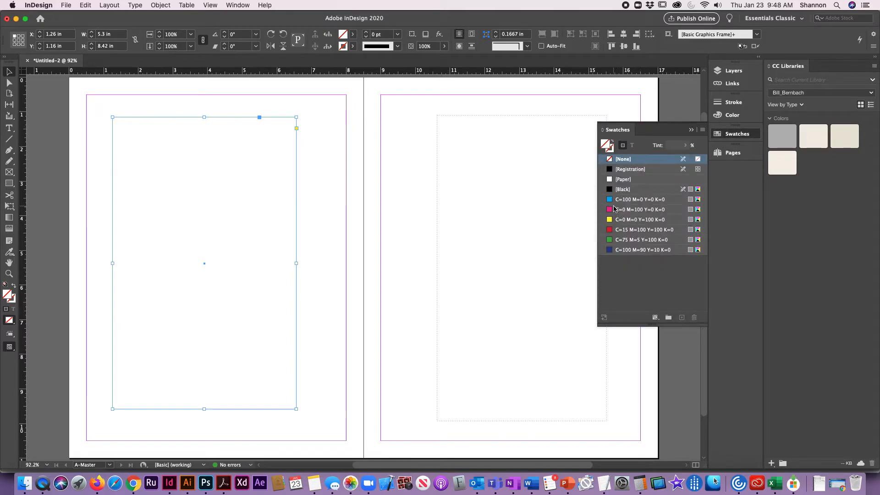
{"action": "left_click", "coordinate": [618, 203]}
Fill the rectangle on A-Master's right page with the magenta swatch C=0 M=100 Y=0 K=0.
{"action": "left_click", "coordinate": [491, 198]}
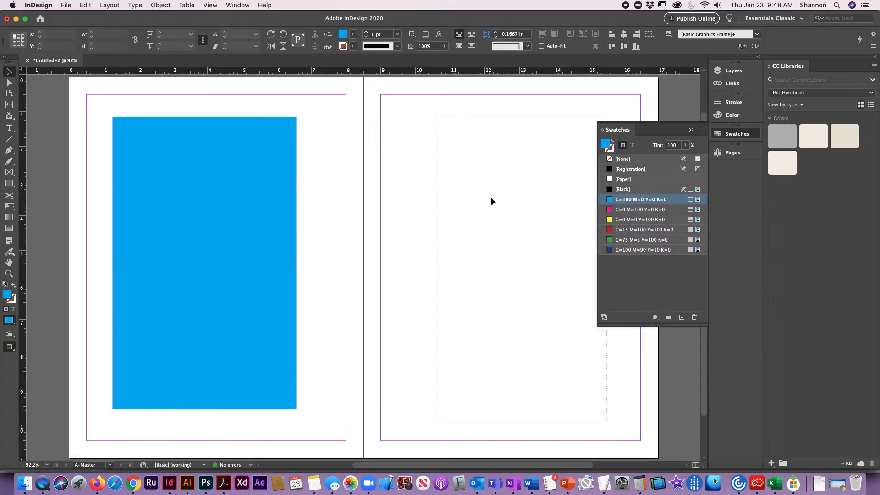
{"action": "left_click", "coordinate": [473, 133]}
{"action": "left_click", "coordinate": [448, 115]}
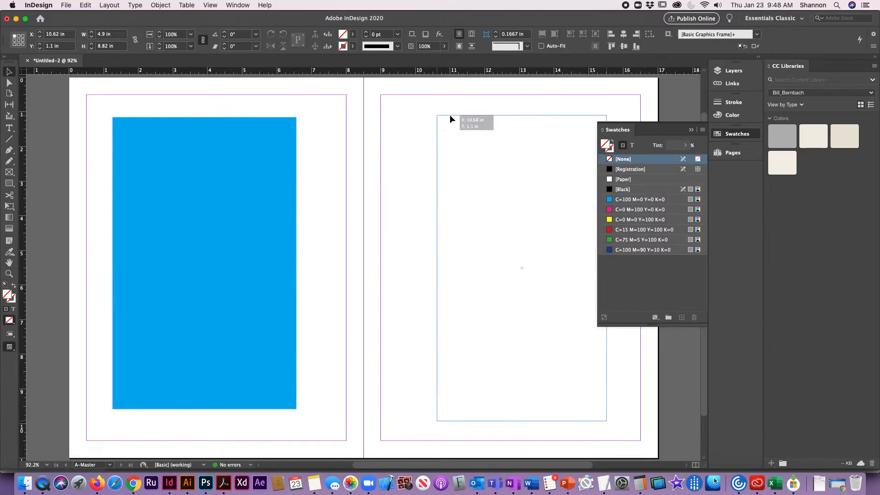
{"action": "left_click", "coordinate": [623, 209]}
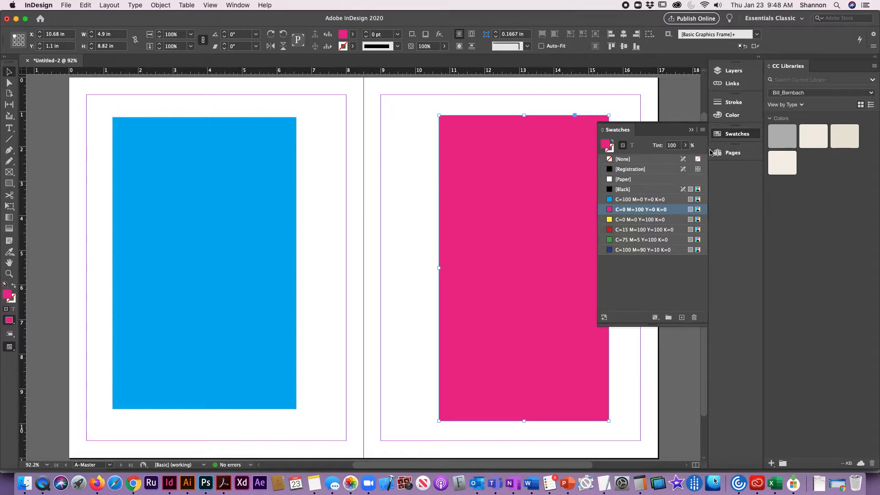
Open page 1 and review how the A-Master rectangles appear on the document's pages.
{"action": "left_click", "coordinate": [739, 154]}
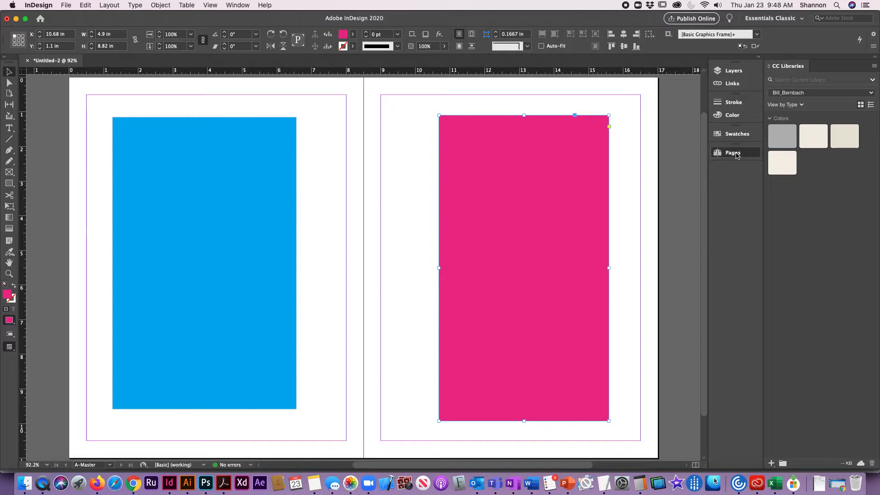
{"action": "left_click", "coordinate": [723, 154]}
{"action": "double_click", "coordinate": [654, 213]}
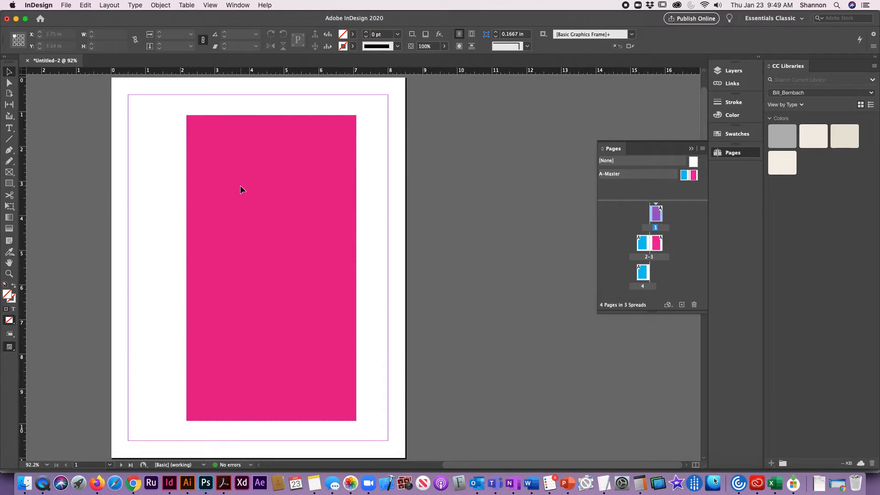
{"action": "scroll", "coordinate": [241, 185], "scroll_direction": "down", "scroll_amount": 10}
{"action": "scroll", "coordinate": [245, 188], "scroll_direction": "down", "scroll_amount": 3}
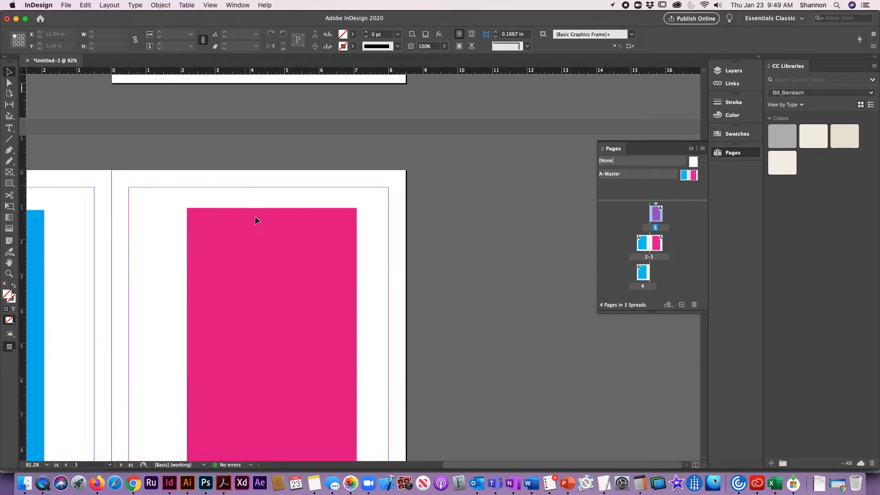
{"action": "left_click_drag", "start_coordinate": [173, 377], "coordinate": [423, 274]}
{"action": "scroll", "coordinate": [286, 274], "scroll_direction": "up", "scroll_amount": 3}
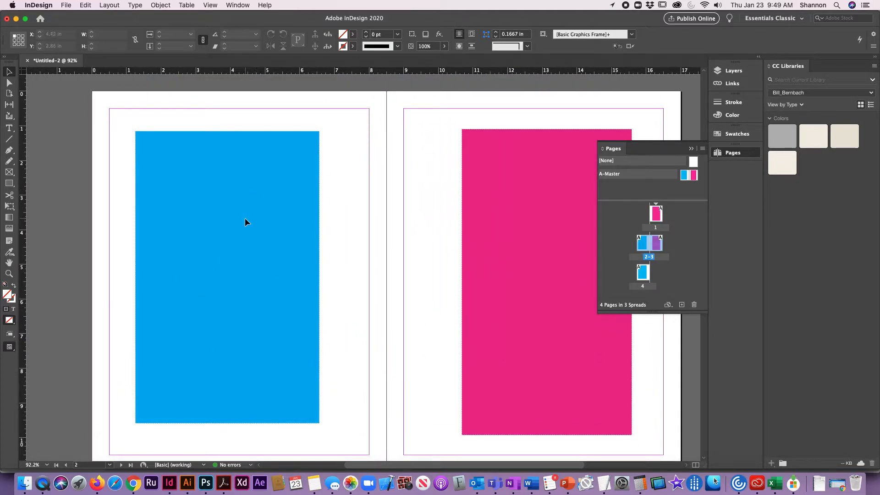
{"action": "scroll", "coordinate": [245, 220], "scroll_direction": "down", "scroll_amount": 10}
{"action": "scroll", "coordinate": [244, 218], "scroll_direction": "up", "scroll_amount": 10}
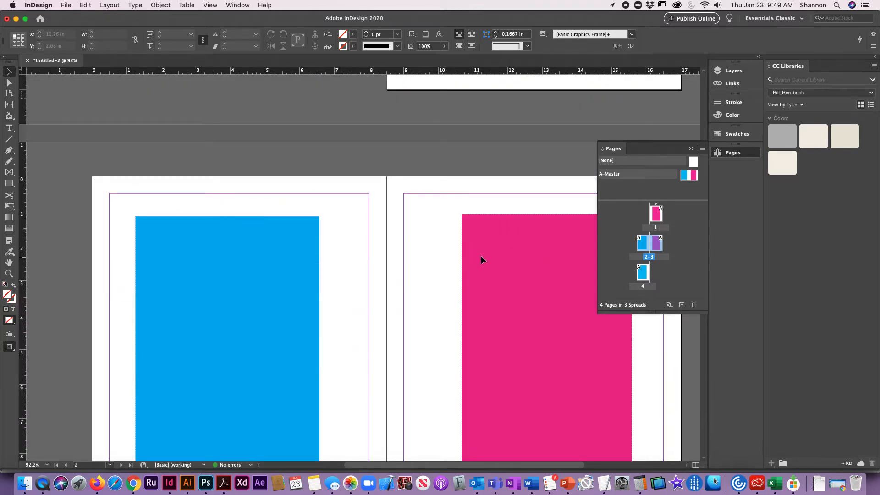
Apply the [None] master to page 4, removing the A-Master items from that page.
{"action": "left_click_drag", "start_coordinate": [473, 226], "coordinate": [395, 119]}
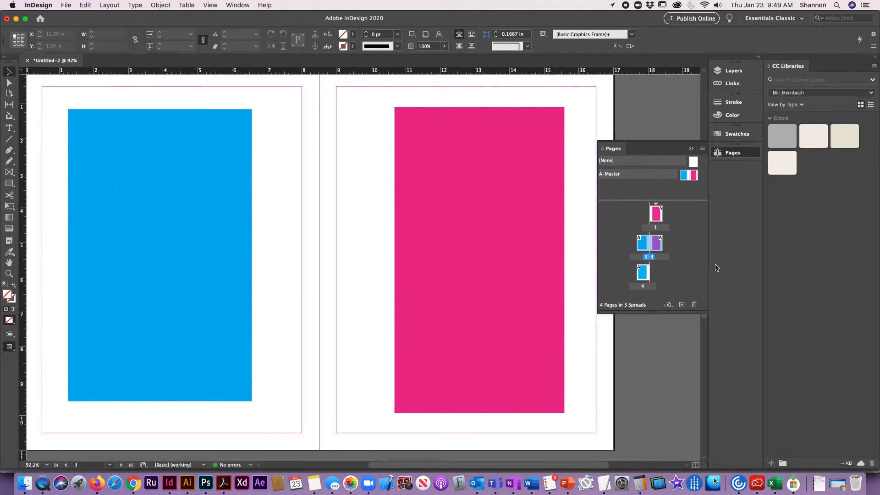
{"action": "left_click_drag", "start_coordinate": [215, 330], "coordinate": [335, 120]}
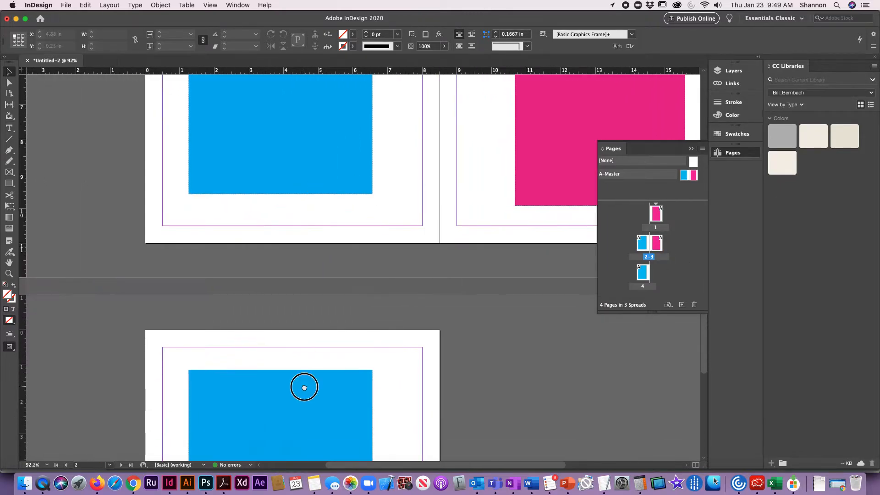
{"action": "left_click_drag", "start_coordinate": [302, 385], "coordinate": [249, 213]}
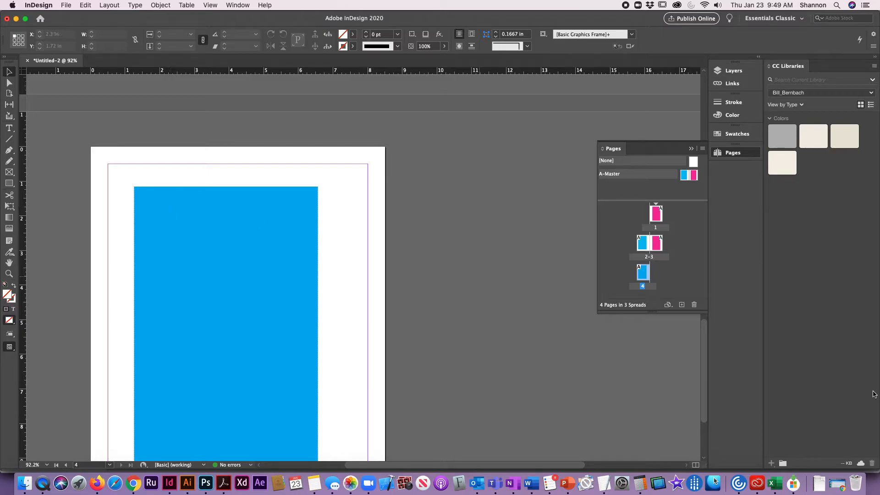
{"action": "left_click", "coordinate": [643, 243]}
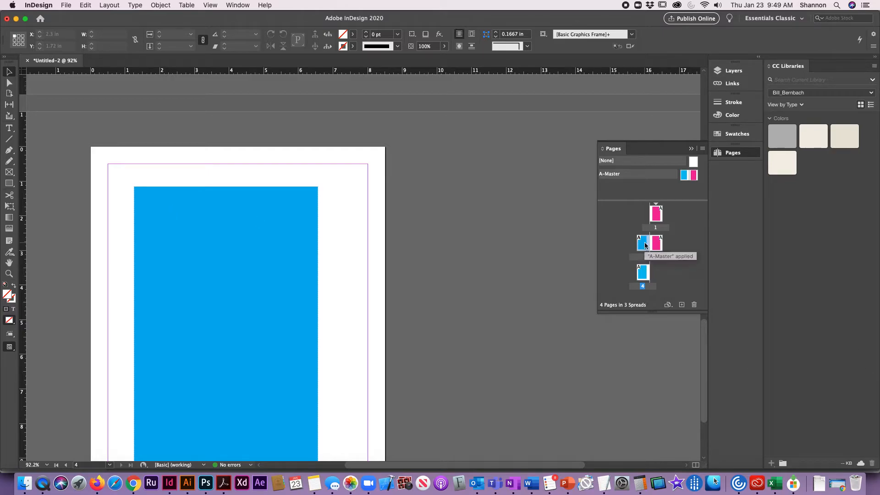
{"action": "left_click", "coordinate": [644, 274]}
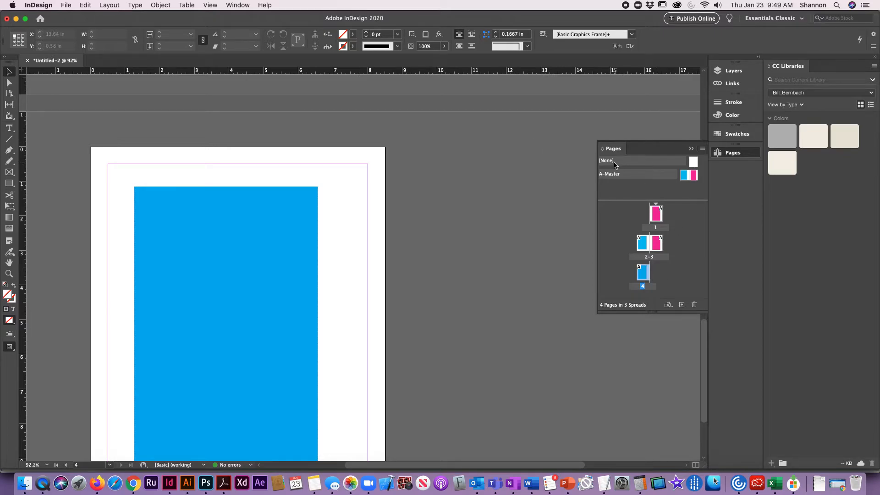
{"action": "left_click", "coordinate": [692, 166], "text": "alt"}
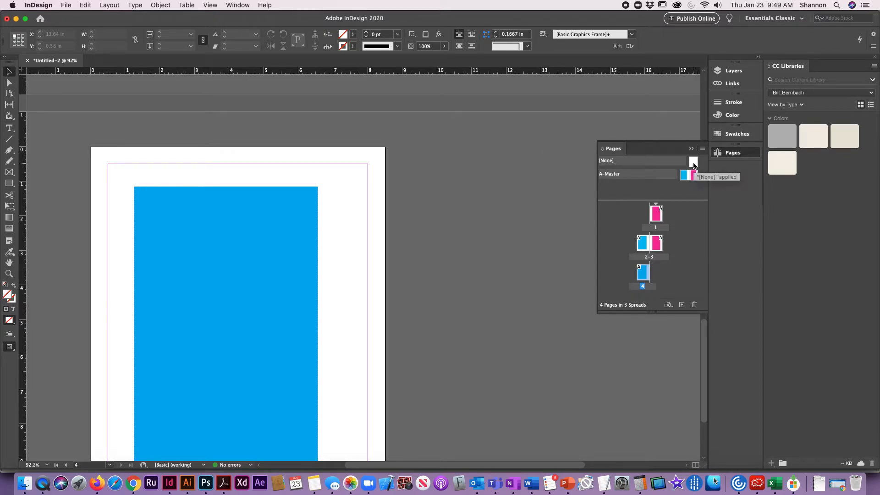
{"action": "left_click_drag", "start_coordinate": [692, 163], "coordinate": [645, 275]}
{"action": "scroll", "coordinate": [330, 313], "scroll_direction": "down", "scroll_amount": 1}
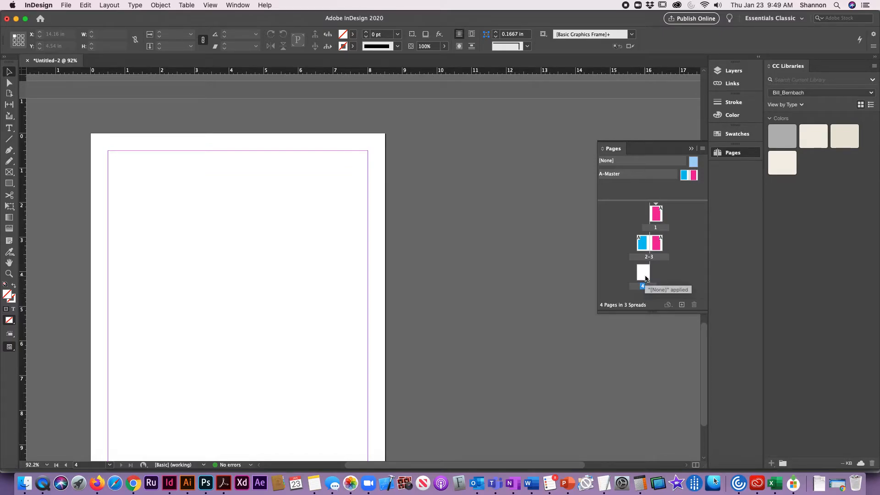
{"action": "left_click_drag", "start_coordinate": [653, 167], "coordinate": [644, 273]}
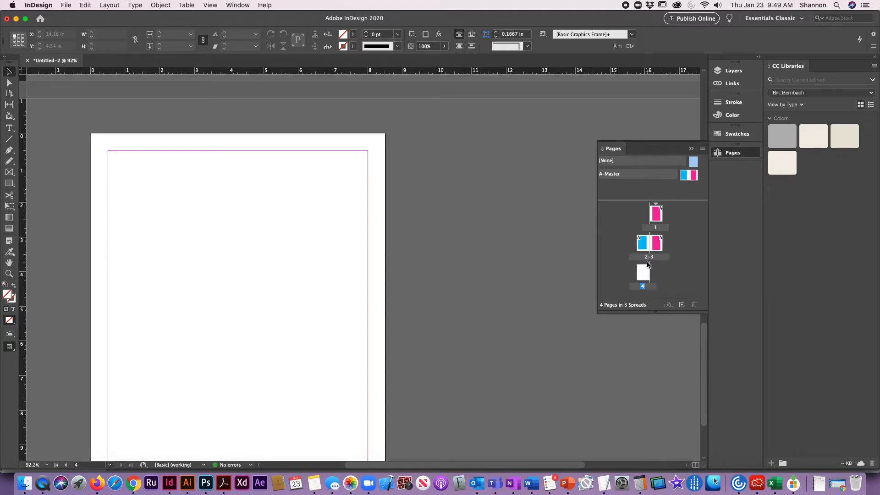
Open the A-Master spread and draw a text frame about 7.5 x 0.36 in just below the right page's bottom margin.
{"action": "double_click", "coordinate": [655, 216]}
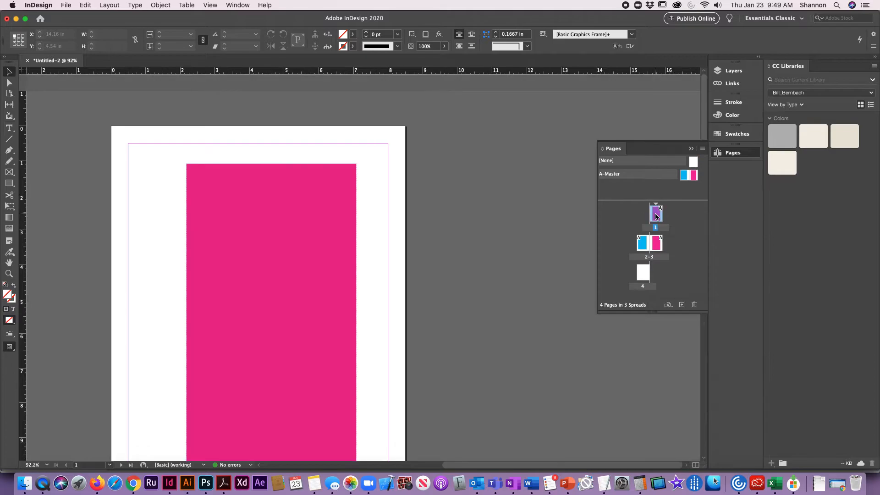
{"action": "double_click", "coordinate": [696, 175]}
{"action": "scroll", "coordinate": [179, 377], "scroll_direction": "down", "scroll_amount": 4}
{"action": "scroll", "coordinate": [179, 377], "scroll_direction": "left", "scroll_amount": 4}
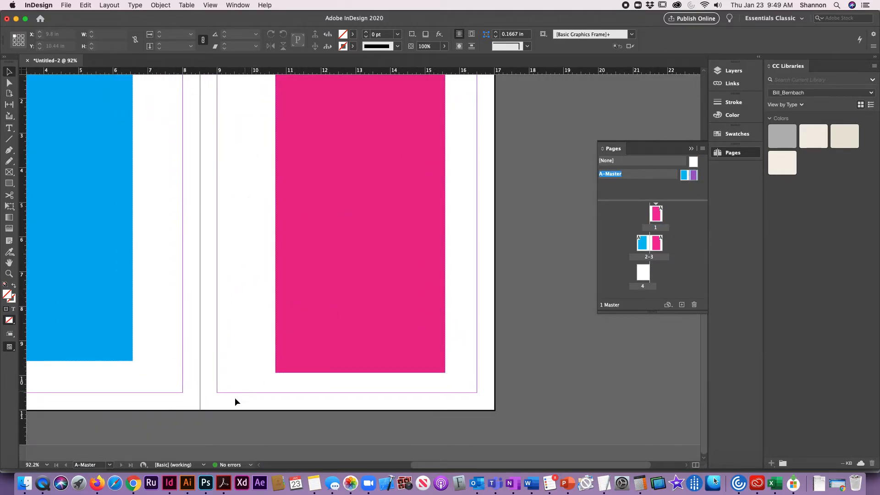
{"action": "left_click", "coordinate": [9, 128]}
{"action": "left_click_drag", "start_coordinate": [217, 393], "coordinate": [477, 405]}
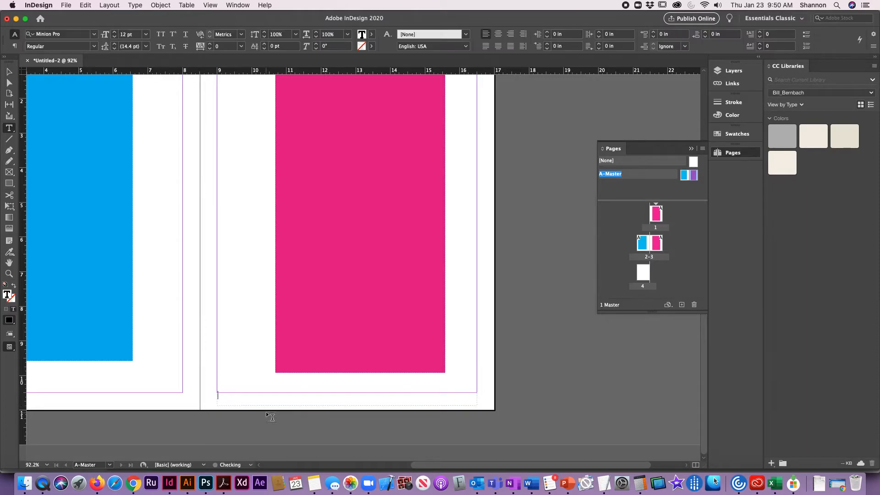
Nudge the text frame below the right page's margin down to Y 10.5417 in, then deselect it.
{"action": "left_click", "coordinate": [14, 72]}
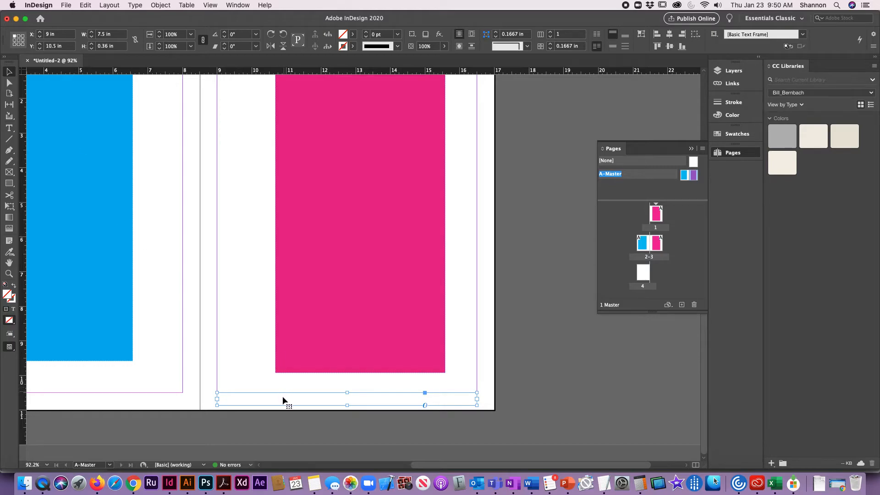
{"action": "key", "text": "Down"}
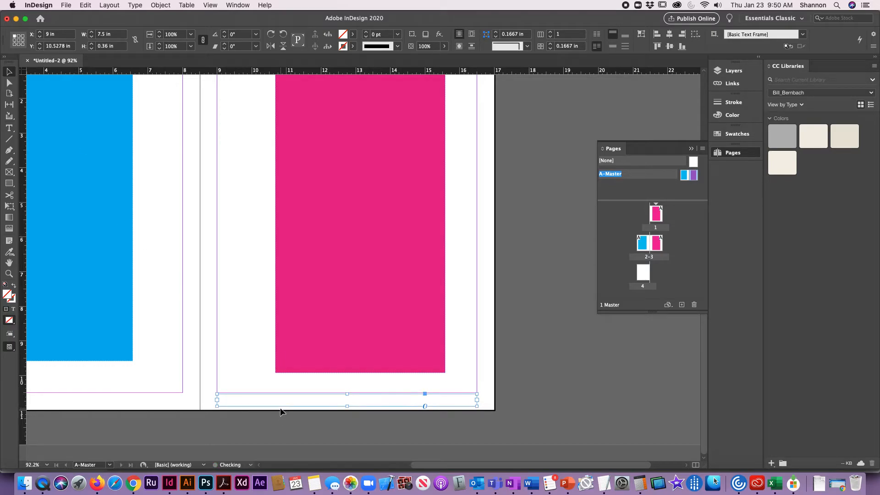
{"action": "left_click", "coordinate": [263, 403]}
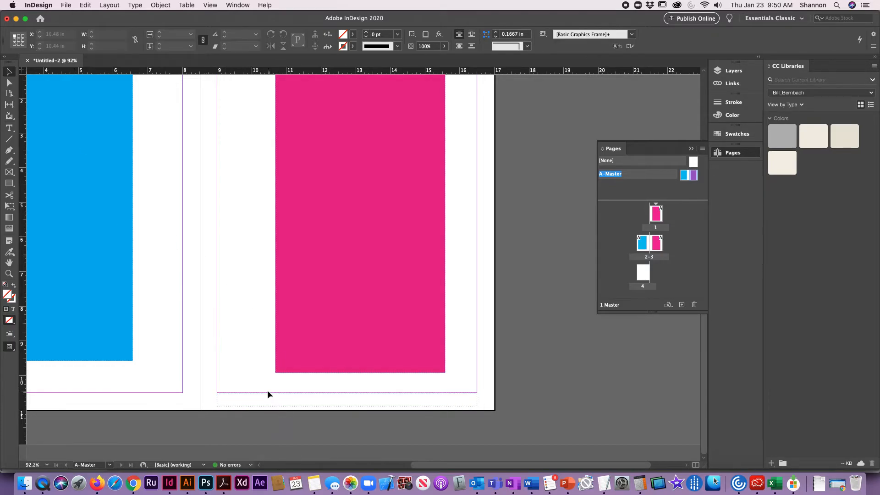
{"action": "left_click", "coordinate": [264, 398]}
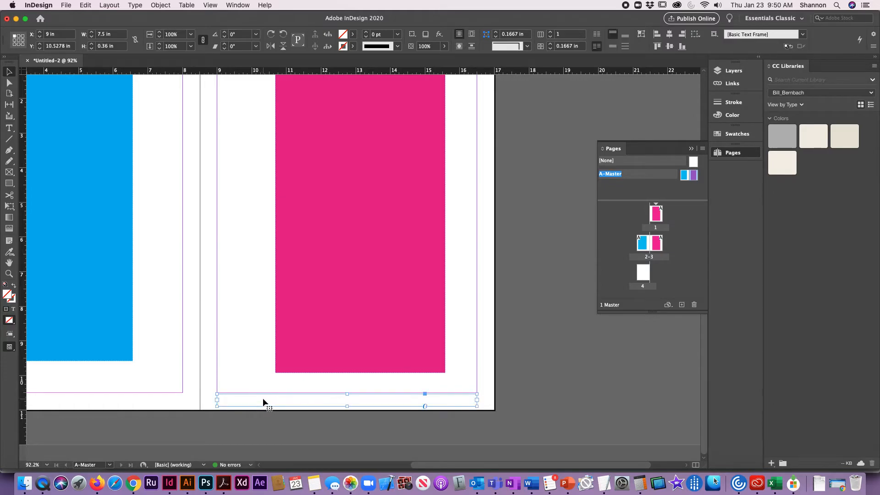
{"action": "key", "text": "Down"}
{"action": "left_click", "coordinate": [551, 413]}
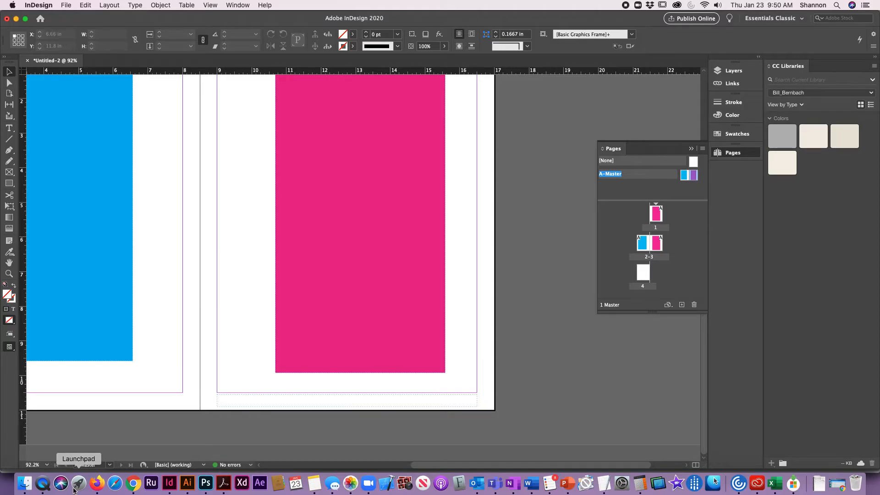
Enter "Newsletter 2020" in the footer text frame on A-Master's right page.
{"action": "key", "text": "t"}
{"action": "left_click_drag", "start_coordinate": [277, 392], "coordinate": [277, 393]}
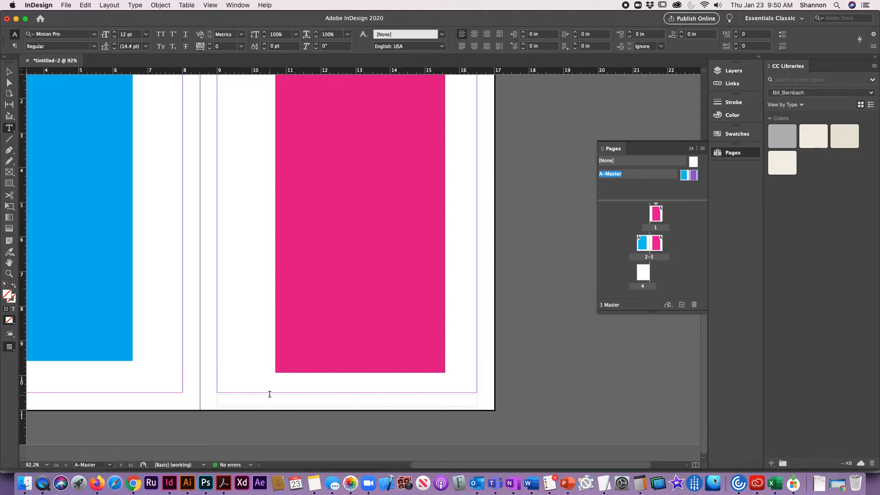
{"action": "left_click", "coordinate": [268, 398]}
{"action": "type", "text": "N"}
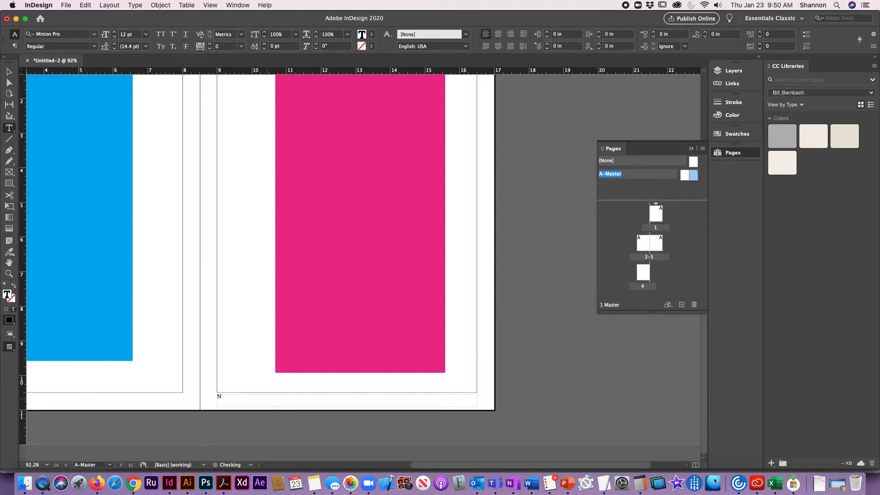
{"action": "type", "text": "ewsletter 2020"}
Right-align the "Newsletter 2020" footer text on A-Master's right page.
{"action": "left_click_drag", "start_coordinate": [265, 397], "coordinate": [164, 397]}
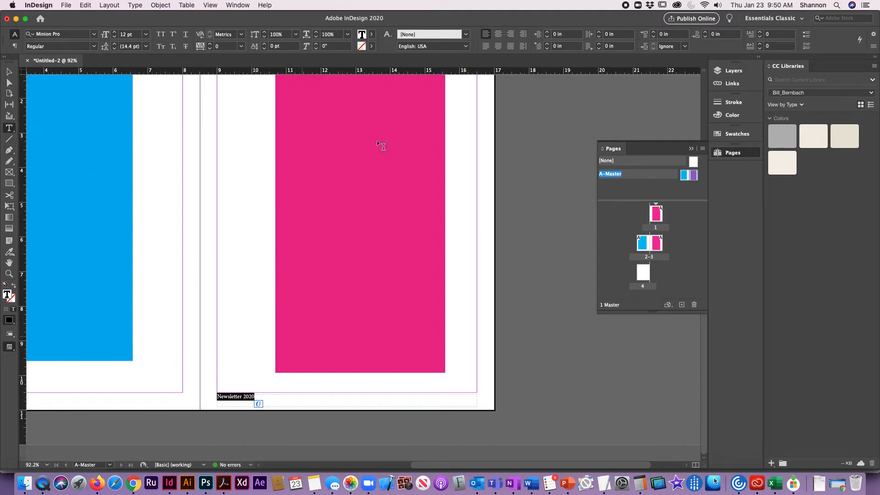
{"action": "left_click", "coordinate": [510, 37]}
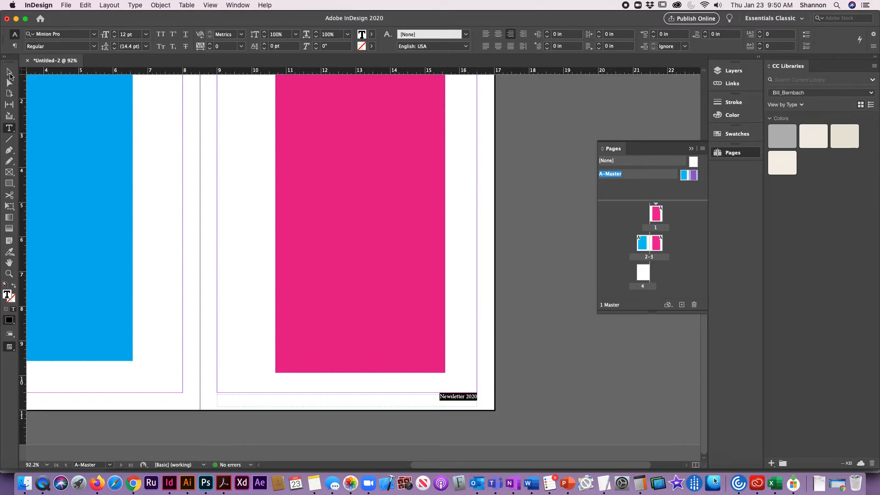
{"action": "left_click", "coordinate": [8, 73]}
Copy the footer text frame on A-Master's right page and paste the copy in place.
{"action": "left_click_drag", "start_coordinate": [183, 365], "coordinate": [314, 349]}
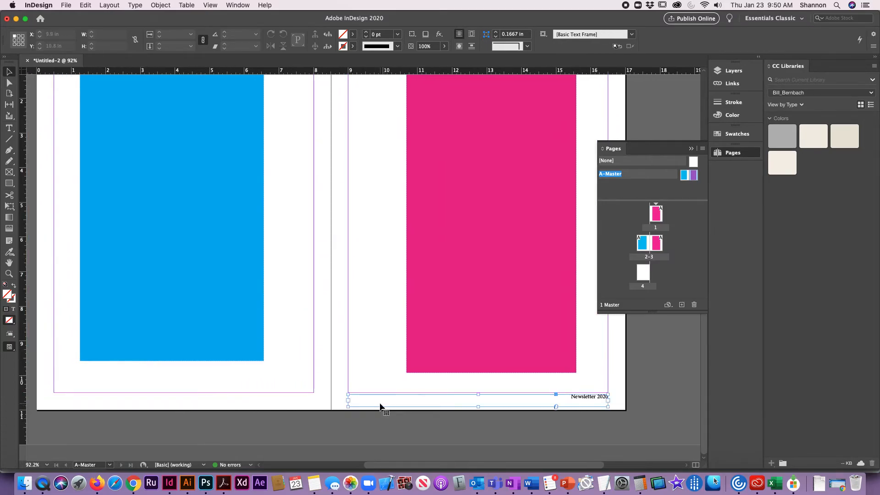
{"action": "left_click", "coordinate": [379, 407]}
{"action": "left_click", "coordinate": [76, 407]}
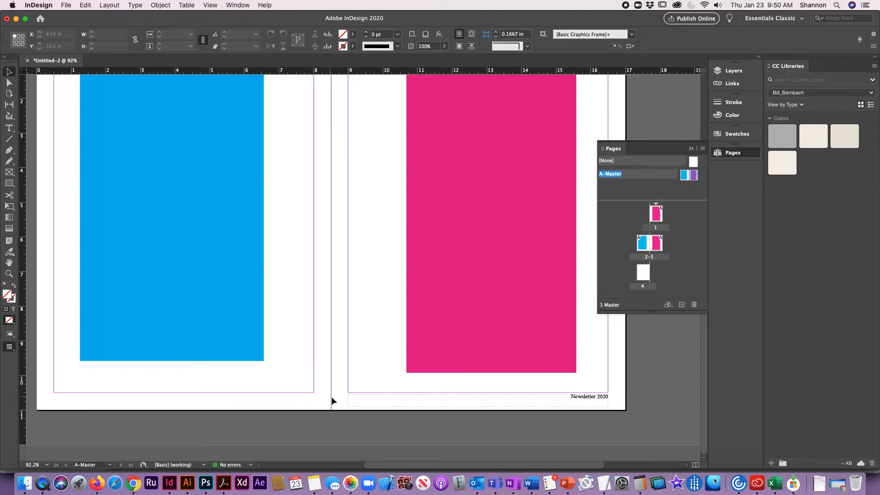
{"action": "left_click", "coordinate": [376, 406]}
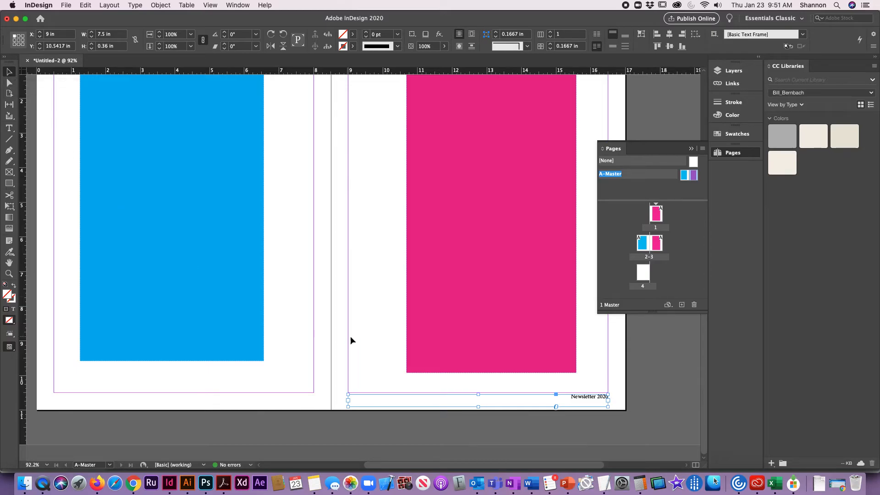
{"action": "left_click", "coordinate": [84, 6]}
{"action": "left_click", "coordinate": [102, 48]}
{"action": "left_click", "coordinate": [88, 6]}
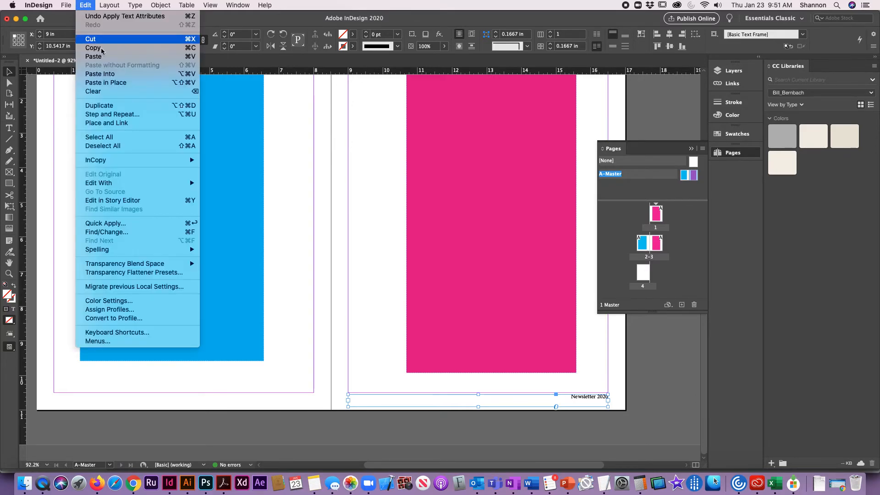
{"action": "left_click", "coordinate": [110, 83]}
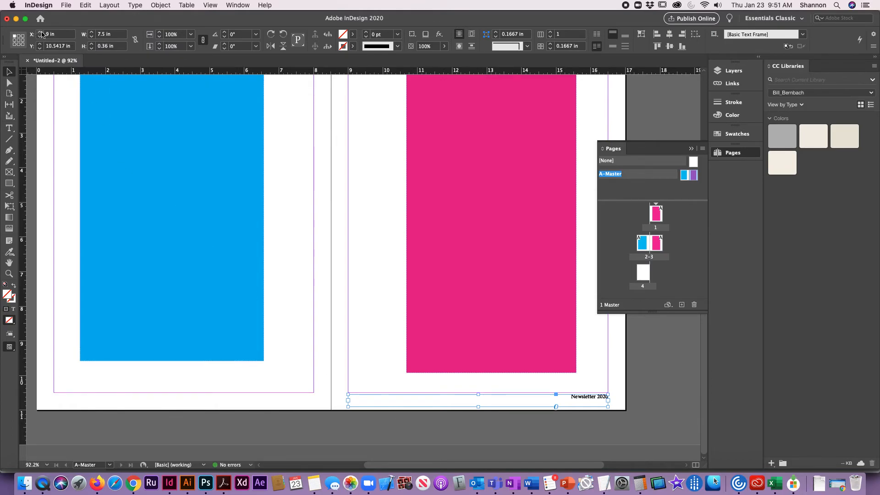
Move the pasted footer frame to A-Master's left page by setting its X position to 0.5 in.
{"action": "left_click", "coordinate": [64, 34]}
{"action": "key", "text": "BackSpace"}
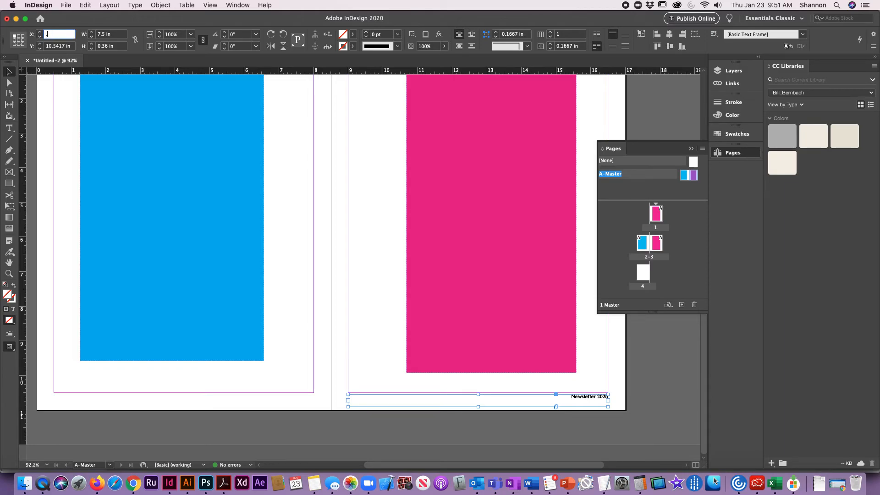
{"action": "key", "text": "Return"}
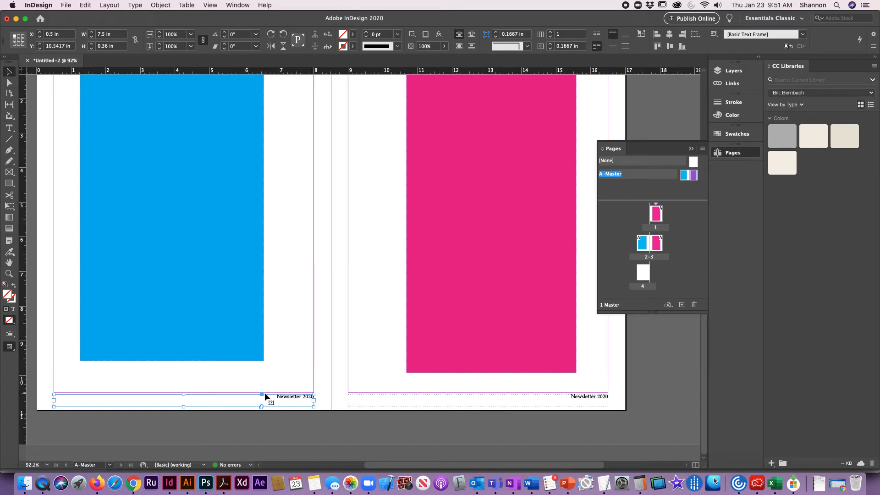
{"action": "left_click", "coordinate": [267, 368]}
Left-align the "Newsletter 2020" footer text on A-Master's left page.
{"action": "left_click", "coordinate": [11, 132]}
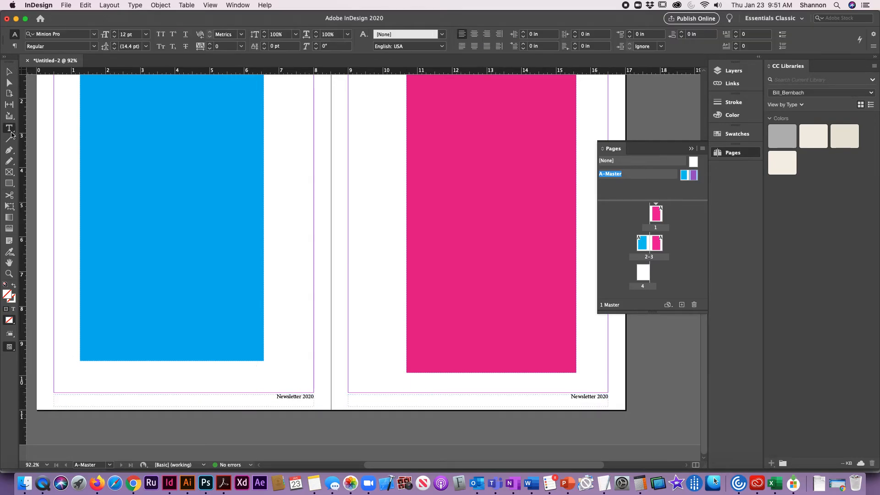
{"action": "left_click", "coordinate": [275, 396]}
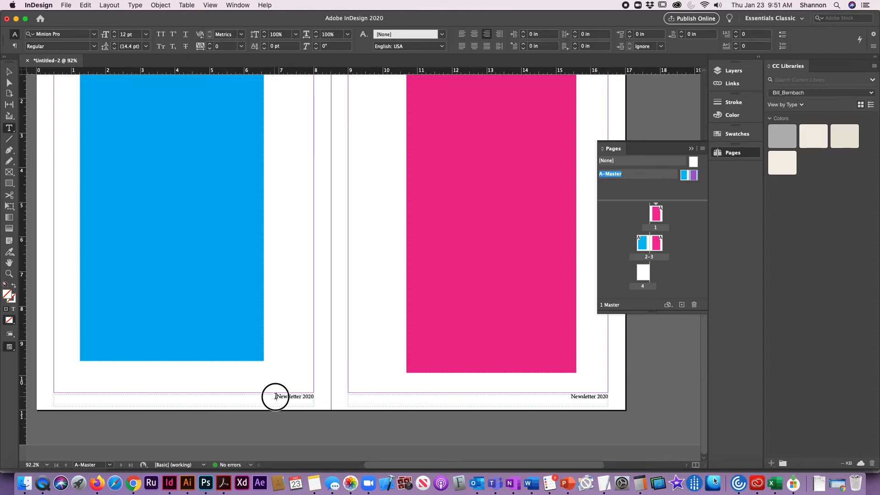
{"action": "left_click_drag", "start_coordinate": [275, 396], "coordinate": [313, 397]}
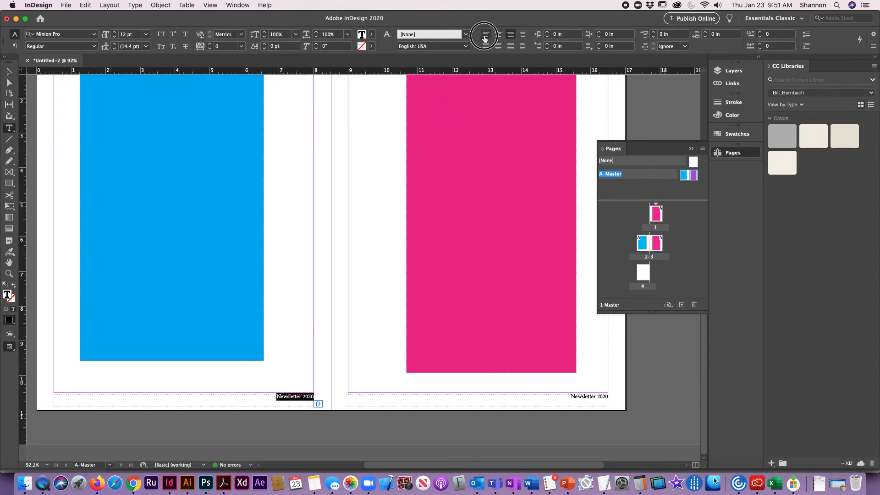
{"action": "left_click", "coordinate": [485, 34]}
{"action": "left_click", "coordinate": [9, 72]}
{"action": "left_click", "coordinate": [345, 291]}
Open page 1 and examine how the A-Master footers appear on page 1, spread 2-3 and page 4.
{"action": "double_click", "coordinate": [655, 216]}
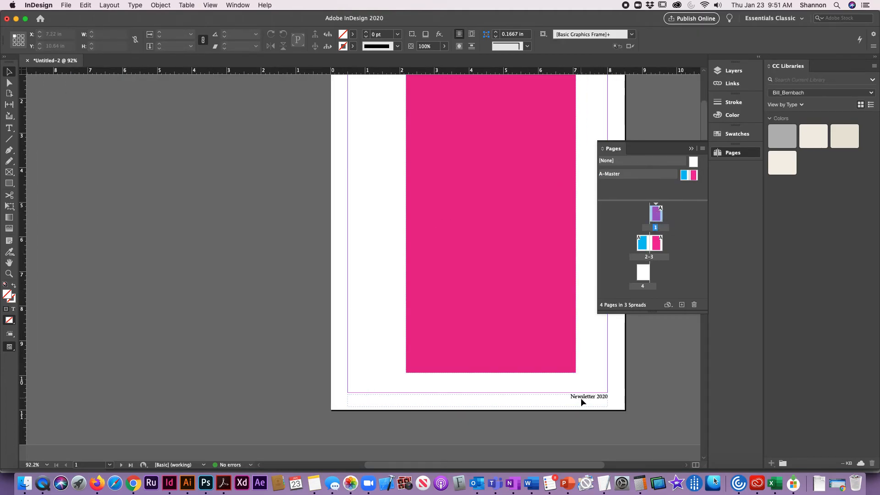
{"action": "scroll", "coordinate": [580, 398], "scroll_direction": "down", "scroll_amount": 10}
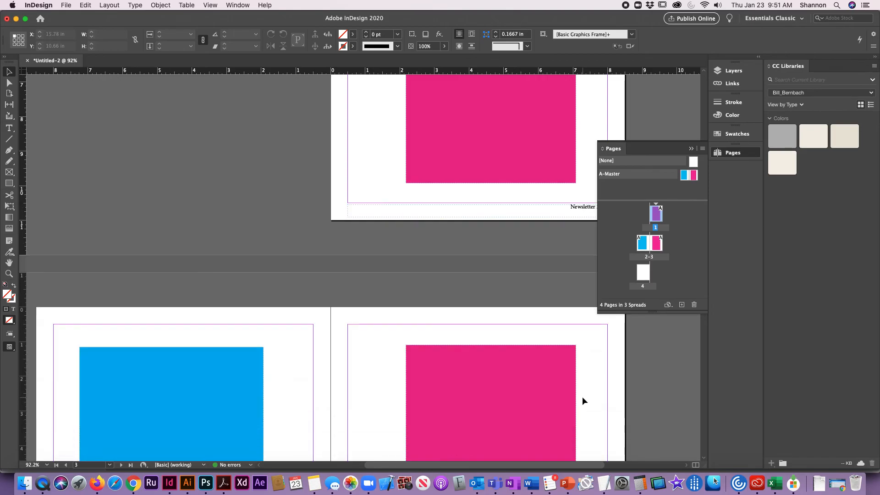
{"action": "scroll", "coordinate": [582, 400], "scroll_direction": "down", "scroll_amount": 6}
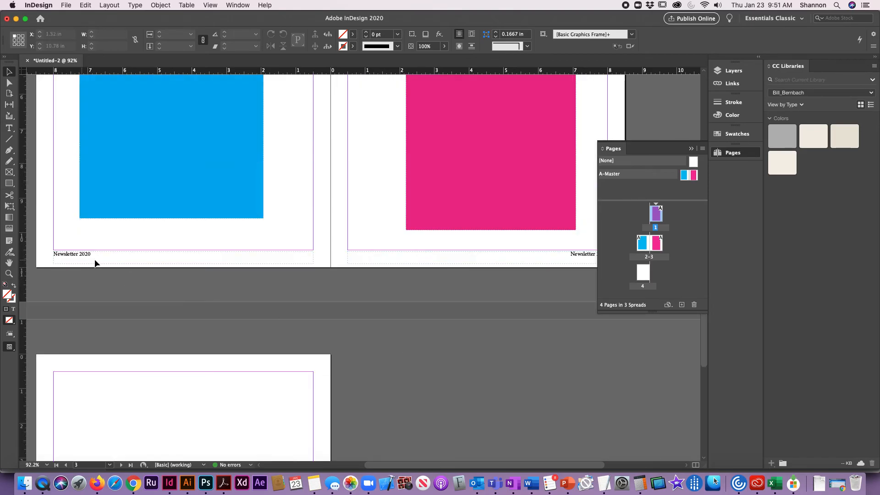
{"action": "scroll", "coordinate": [298, 342], "scroll_direction": "down", "scroll_amount": 7}
{"action": "scroll", "coordinate": [298, 348], "scroll_direction": "up", "scroll_amount": 8}
{"action": "scroll", "coordinate": [298, 350], "scroll_direction": "up", "scroll_amount": 7}
{"action": "scroll", "coordinate": [298, 350], "scroll_direction": "down", "scroll_amount": 4}
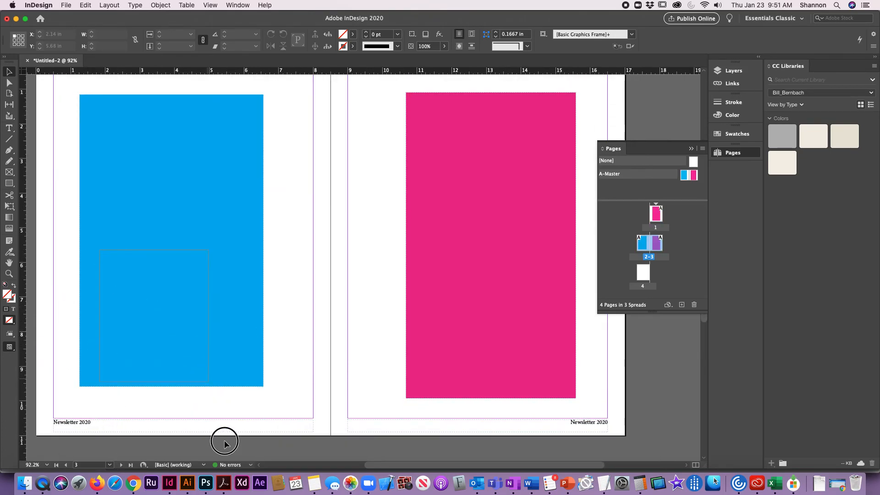
{"action": "scroll", "coordinate": [468, 239], "scroll_direction": "down", "scroll_amount": 2}
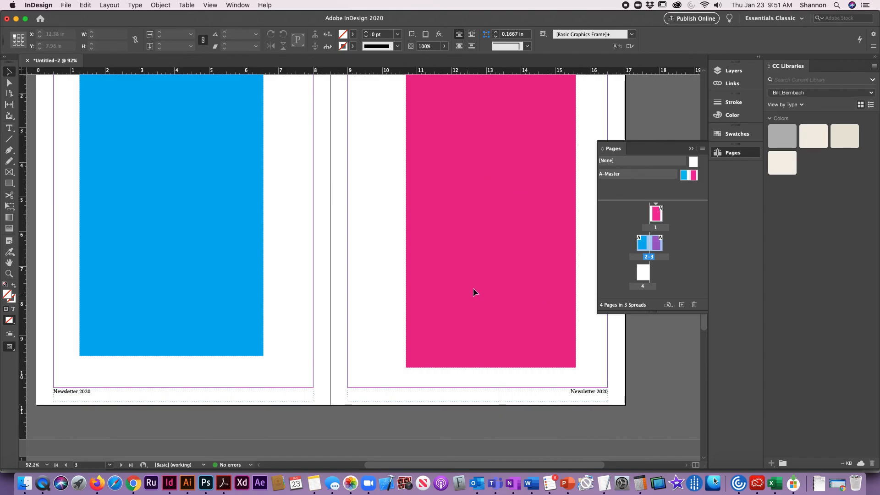
{"action": "scroll", "coordinate": [472, 290], "scroll_direction": "up", "scroll_amount": 6}
{"action": "scroll", "coordinate": [476, 280], "scroll_direction": "down", "scroll_amount": 4}
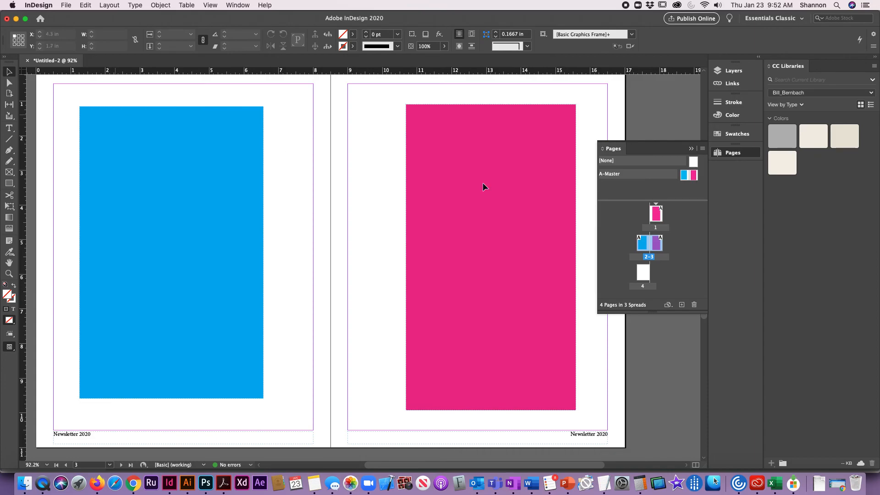
{"action": "scroll", "coordinate": [355, 284], "scroll_direction": "up", "scroll_amount": 5}
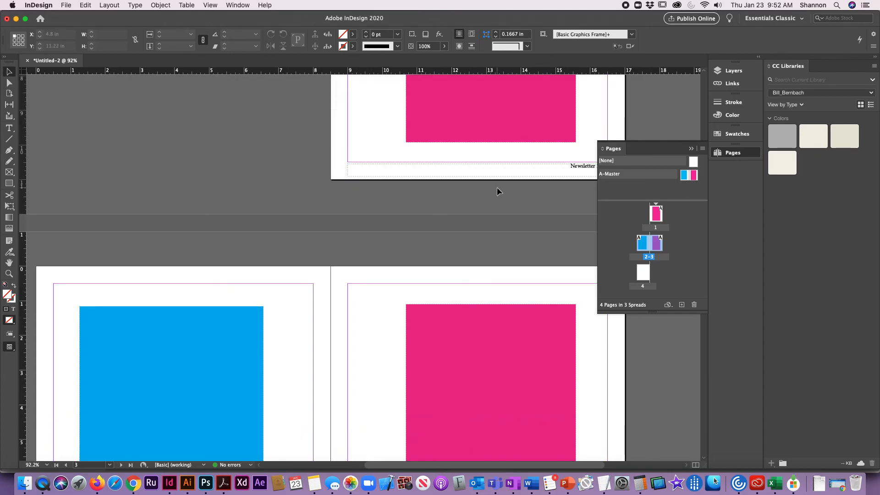
{"action": "left_click", "coordinate": [509, 174]}
{"action": "scroll", "coordinate": [510, 172], "scroll_direction": "down", "scroll_amount": 5}
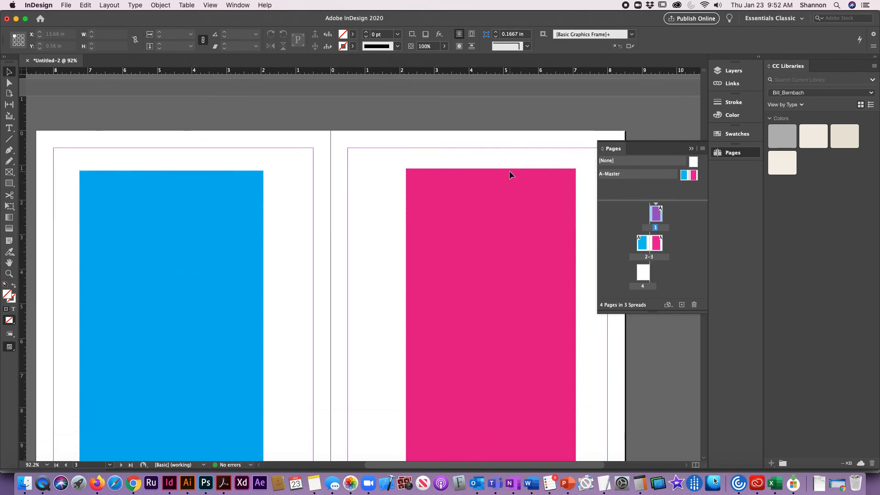
{"action": "left_click", "coordinate": [74, 440]}
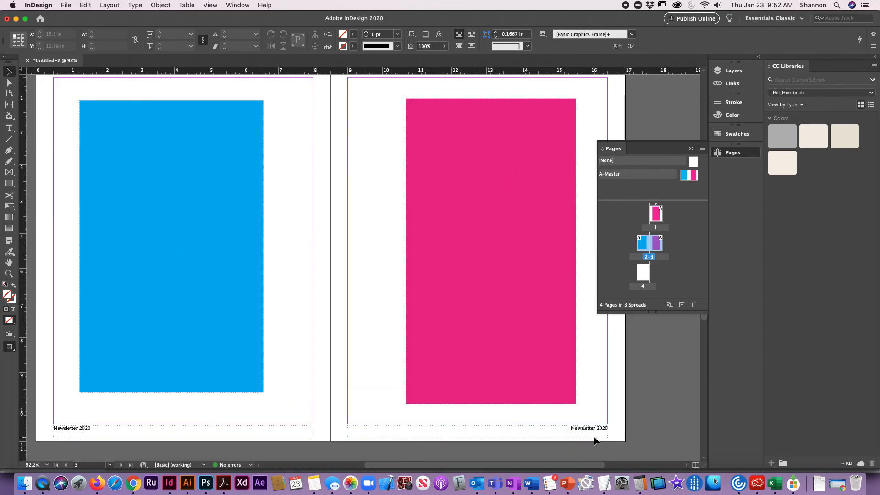